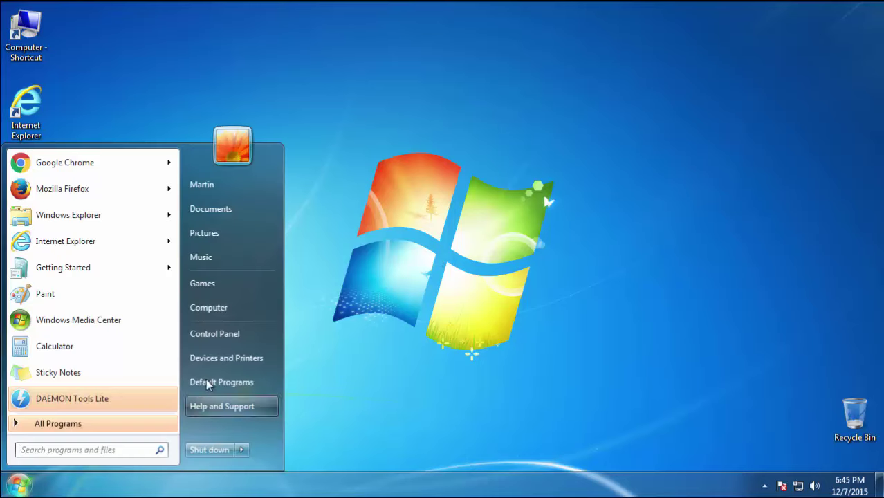
Show Programs and Features with the most recently installed programs listed first.
{"action": "left_click", "coordinate": [218, 333]}
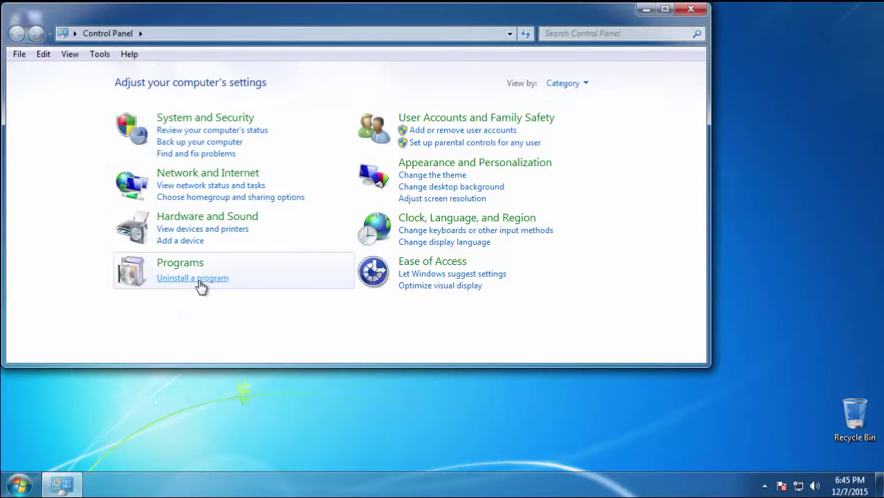
{"action": "left_click", "coordinate": [199, 283]}
{"action": "left_click", "coordinate": [514, 152]}
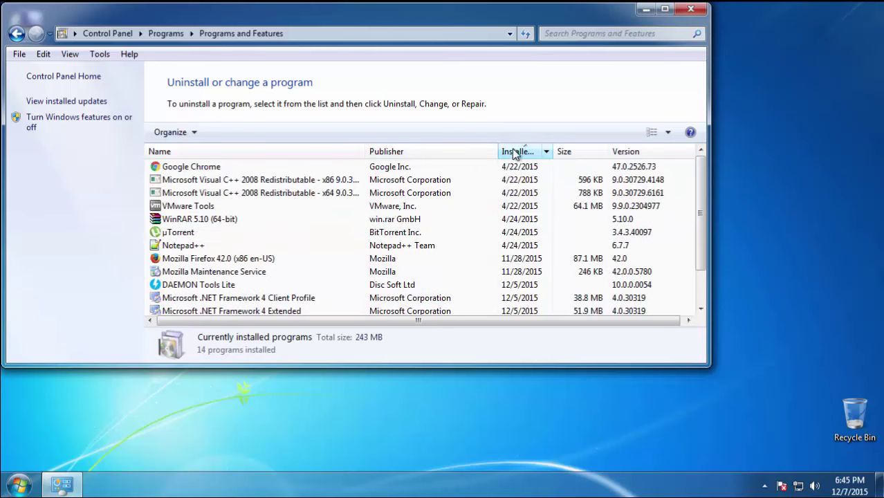
{"action": "left_click", "coordinate": [520, 152]}
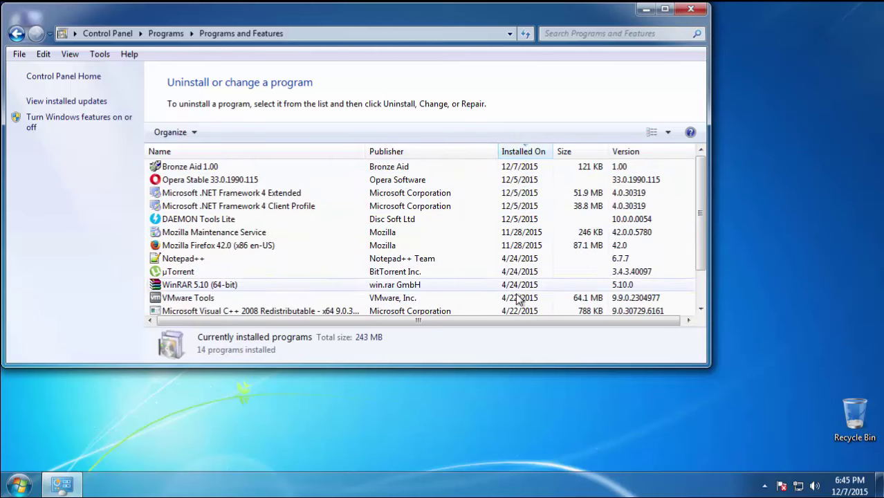
Uninstall Bronze Aid 1.00 and finish its uninstaller.
{"action": "left_click", "coordinate": [183, 168]}
{"action": "left_click", "coordinate": [234, 132]}
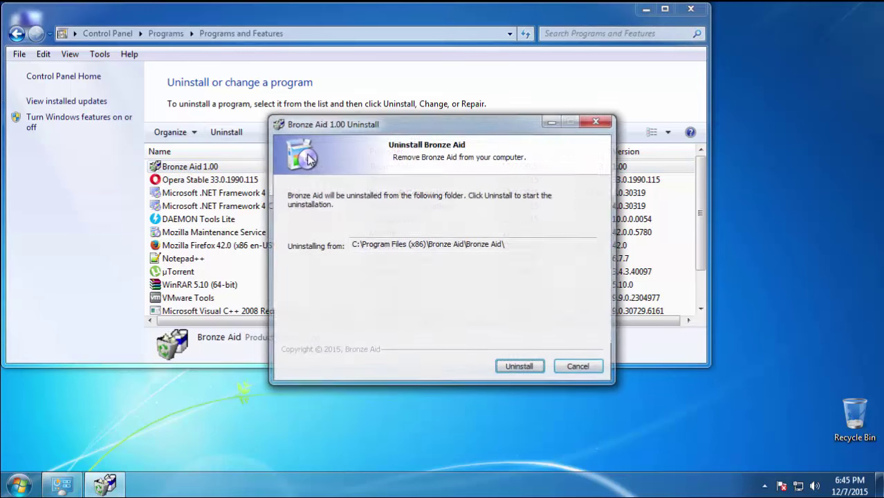
{"action": "left_click", "coordinate": [519, 367]}
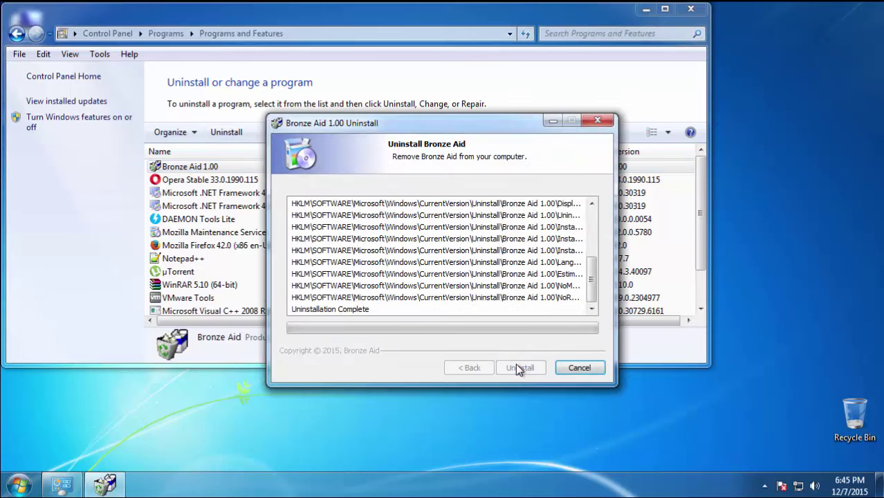
{"action": "left_click", "coordinate": [520, 367]}
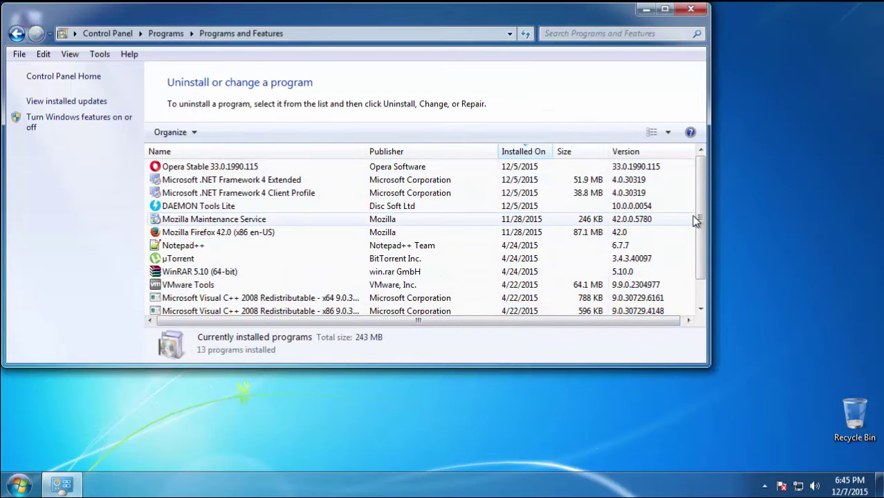
{"action": "scroll", "coordinate": [700, 250], "scroll_direction": "down", "scroll_amount": 1}
{"action": "scroll", "coordinate": [698, 256], "scroll_direction": "up", "scroll_amount": 1}
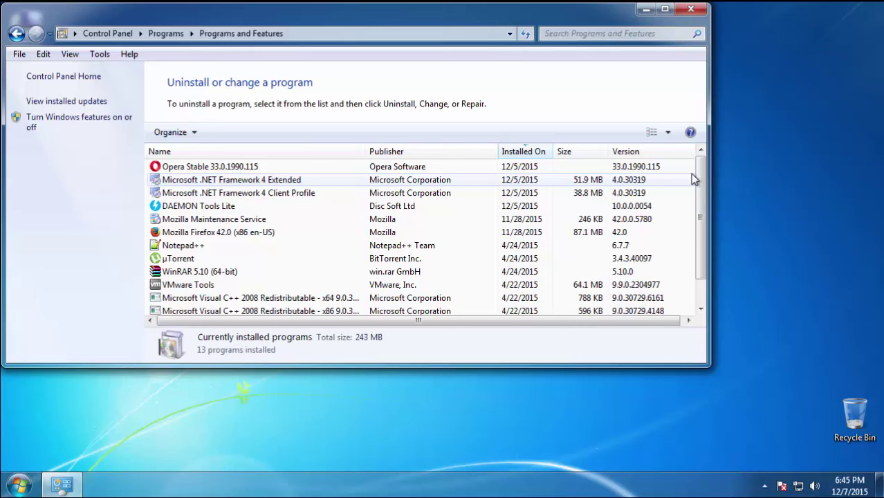
Close Programs and Features, restart Windows, and pick Safe Mode from the F8 boot menu.
{"action": "left_click", "coordinate": [703, 10]}
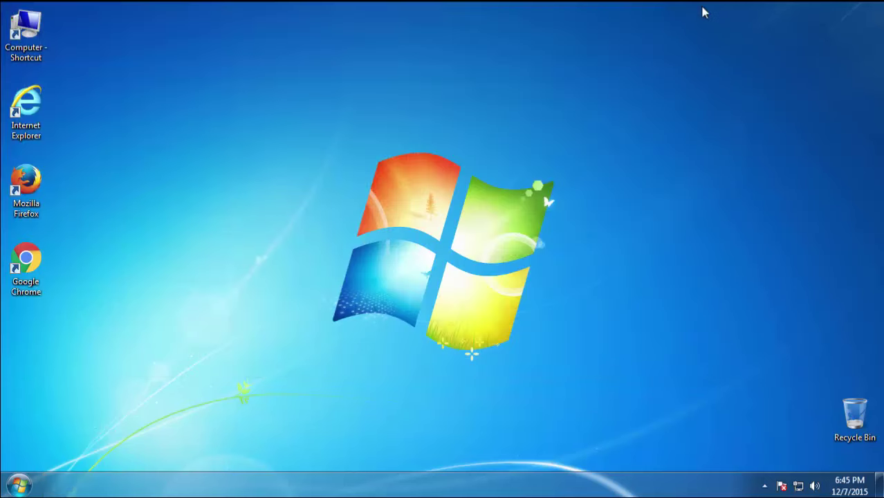
{"action": "left_click", "coordinate": [19, 486]}
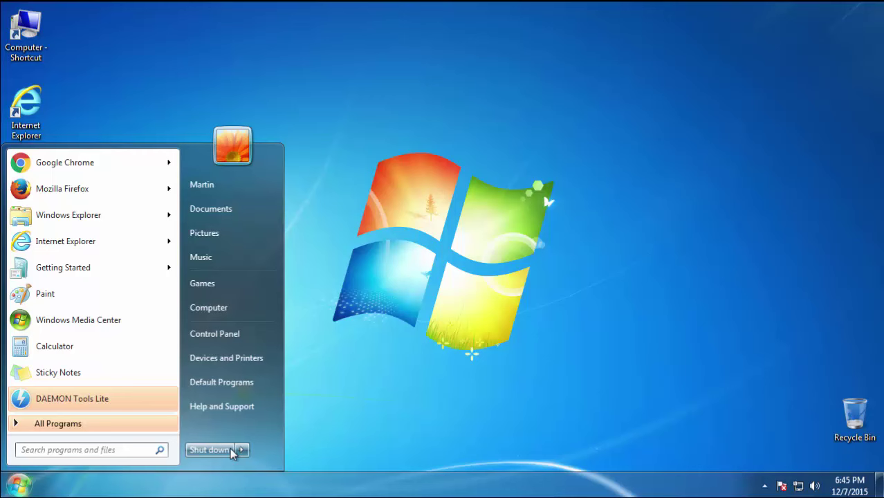
{"action": "mouse_move", "coordinate": [240, 450]}
{"action": "left_click", "coordinate": [282, 433]}
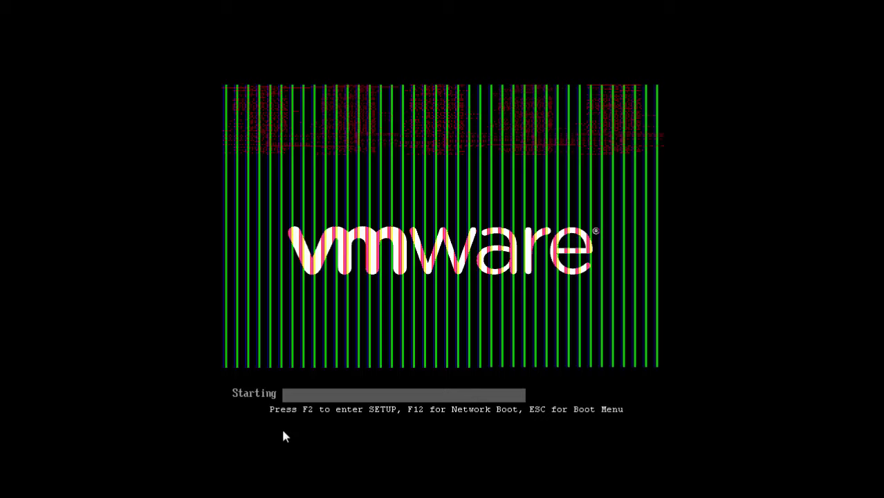
{"action": "key", "text": "F8"}
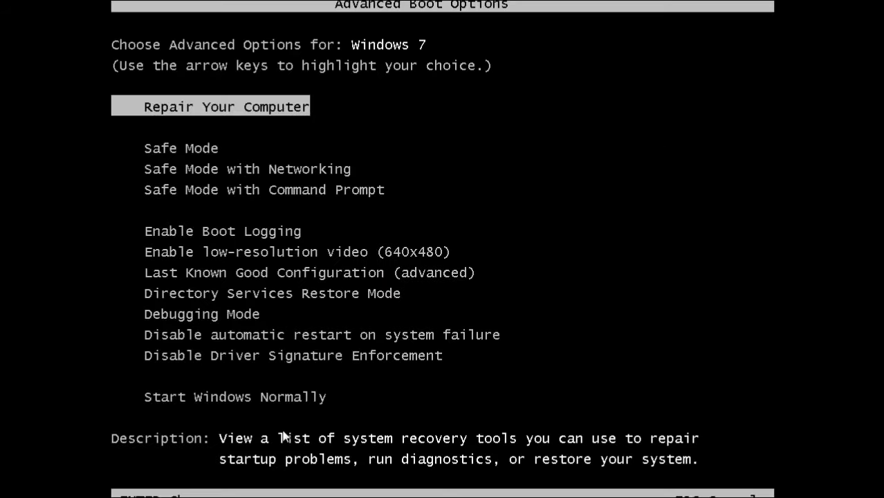
{"action": "key", "text": "Down"}
{"action": "key", "text": "Return"}
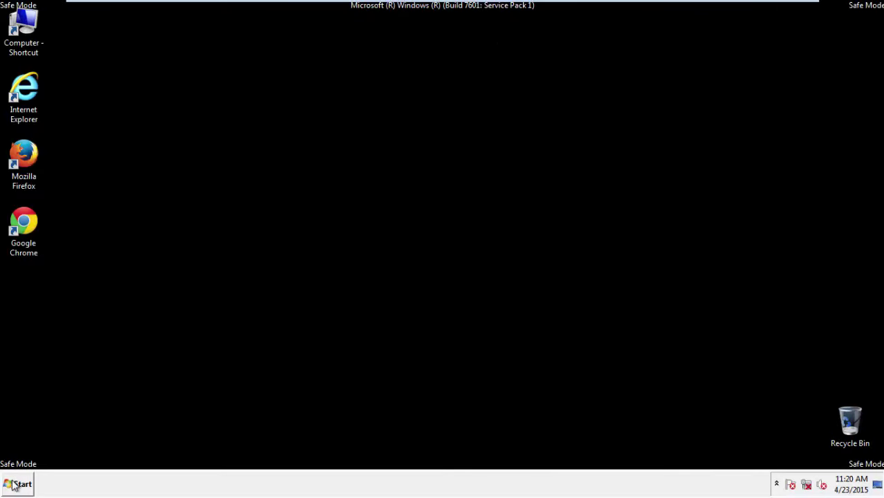
Launch Registry Editor by searching for regedit from the Start menu.
{"action": "left_click", "coordinate": [15, 485]}
{"action": "left_click", "coordinate": [41, 456]}
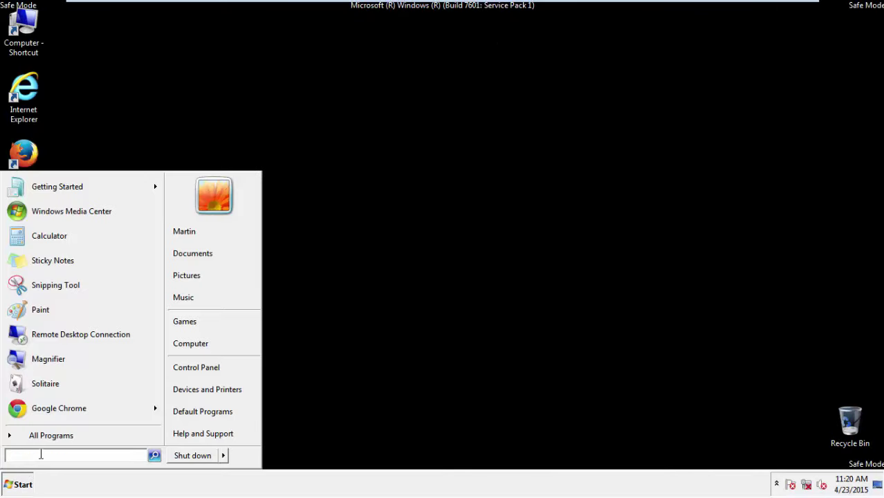
{"action": "type", "text": "regedit"}
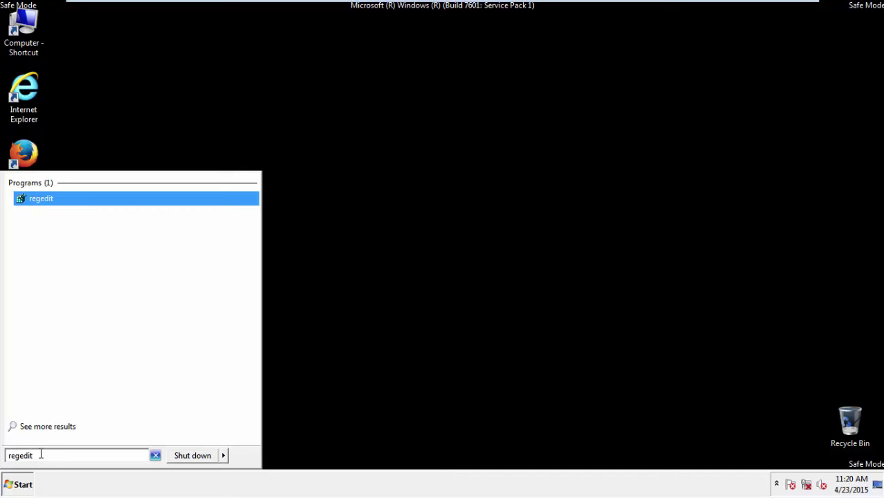
{"action": "key", "text": "Return"}
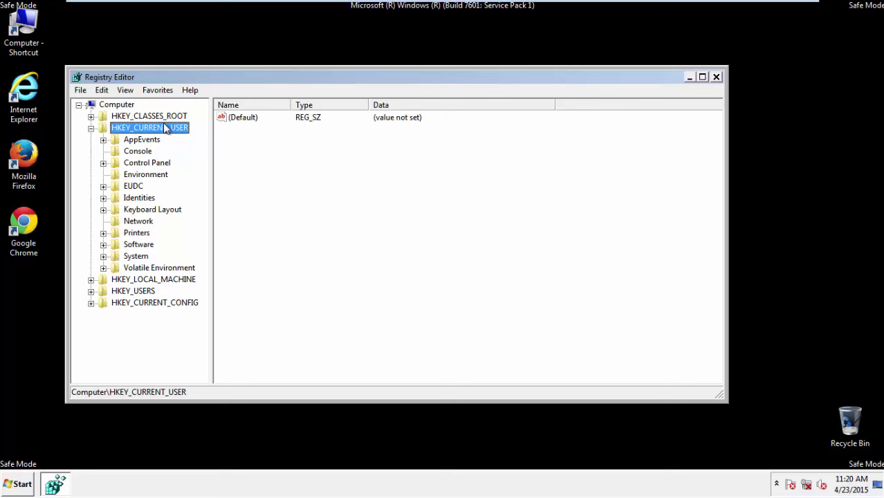
Navigate to HKEY_CURRENT_USER\Software\Microsoft\Internet Explorer\Main and show its values.
{"action": "left_click", "coordinate": [91, 129]}
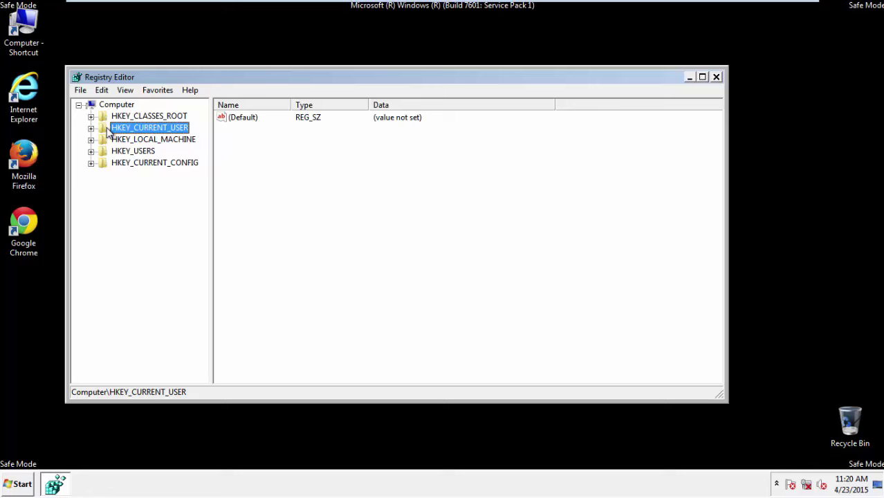
{"action": "double_click", "coordinate": [147, 130]}
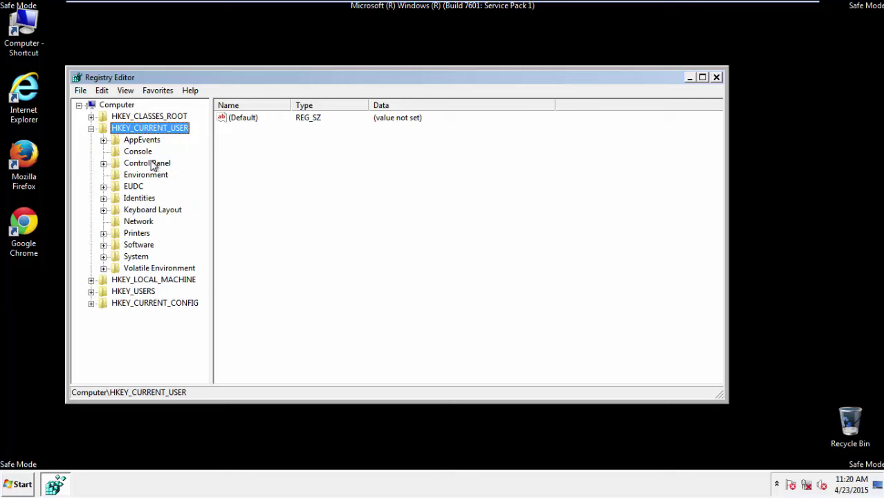
{"action": "double_click", "coordinate": [139, 246]}
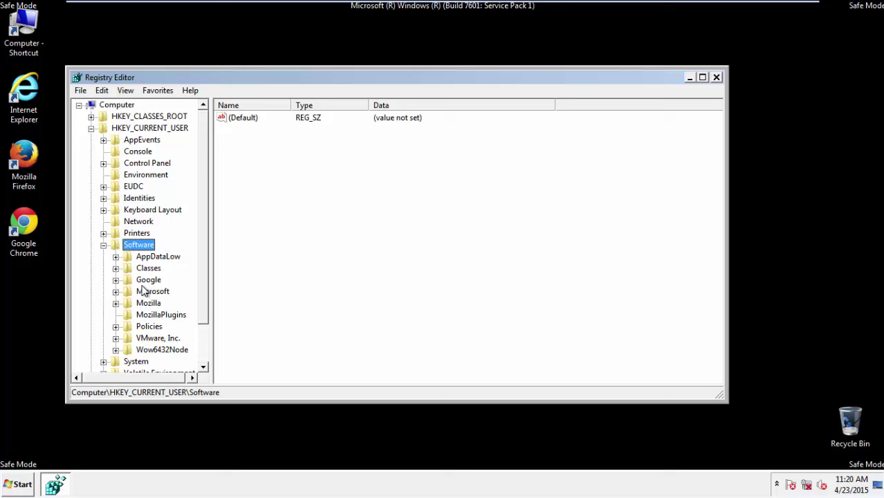
{"action": "double_click", "coordinate": [149, 293]}
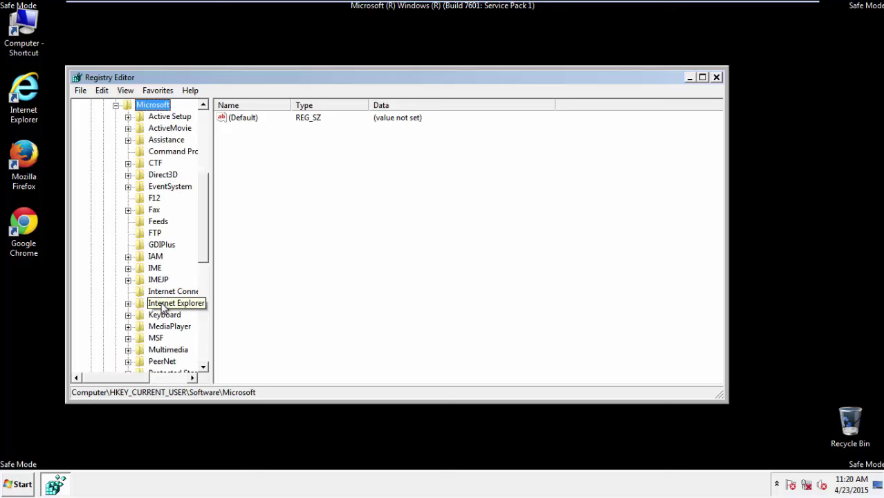
{"action": "double_click", "coordinate": [164, 305]}
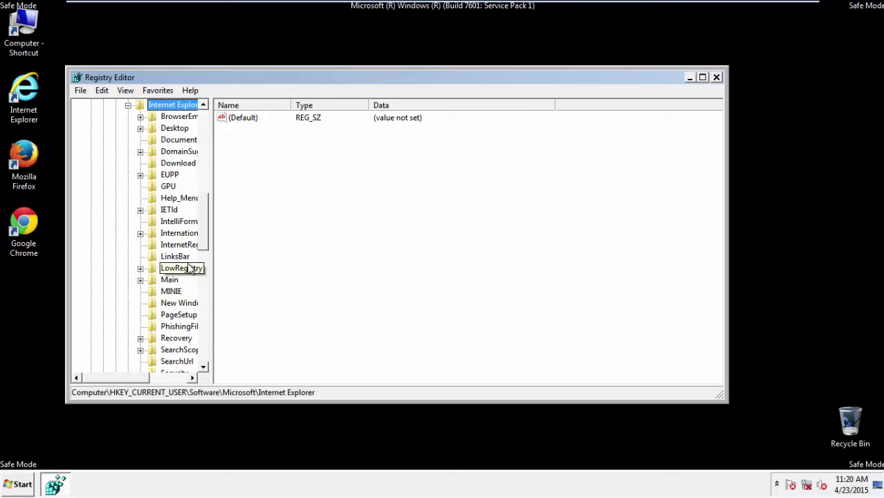
{"action": "scroll", "coordinate": [205, 243], "scroll_direction": "down", "scroll_amount": 2}
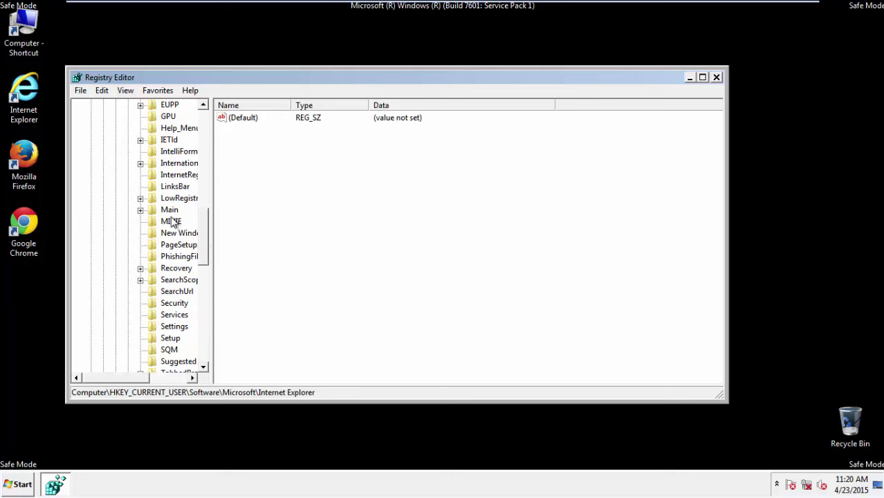
{"action": "left_click", "coordinate": [170, 211]}
{"action": "double_click", "coordinate": [169, 212]}
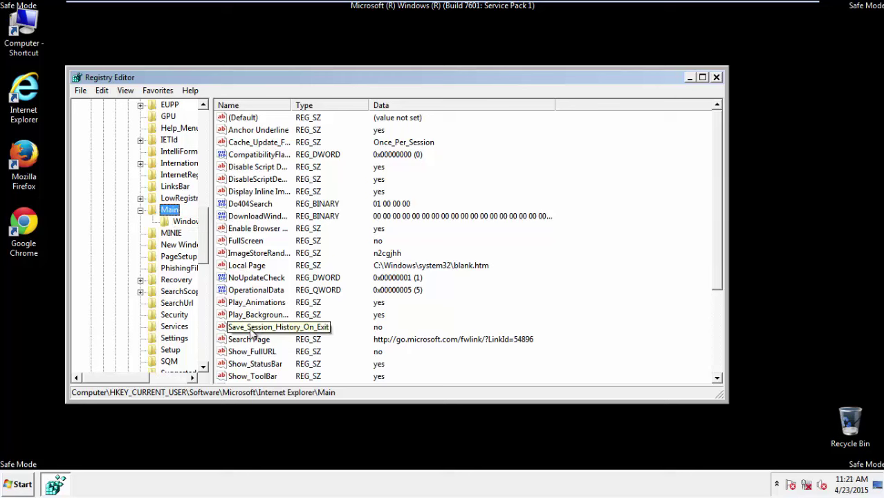
{"action": "scroll", "coordinate": [250, 334], "scroll_direction": "down", "scroll_amount": 3}
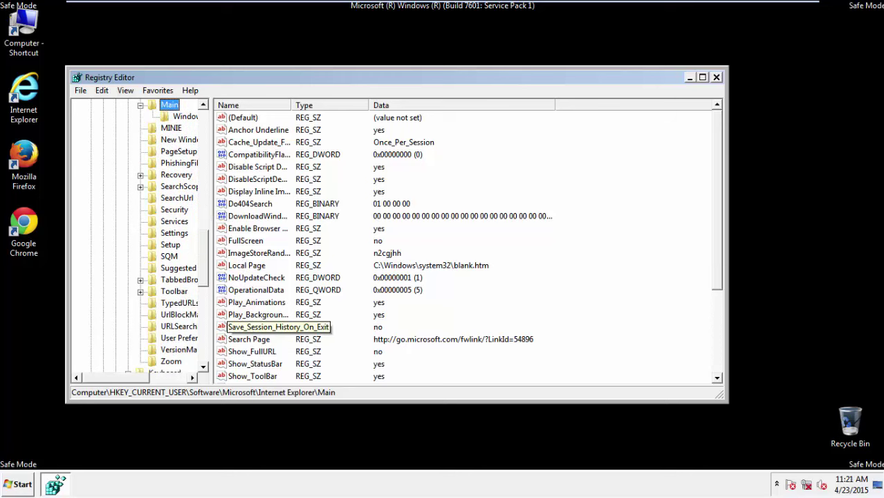
{"action": "scroll", "coordinate": [712, 322], "scroll_direction": "down", "scroll_amount": 4}
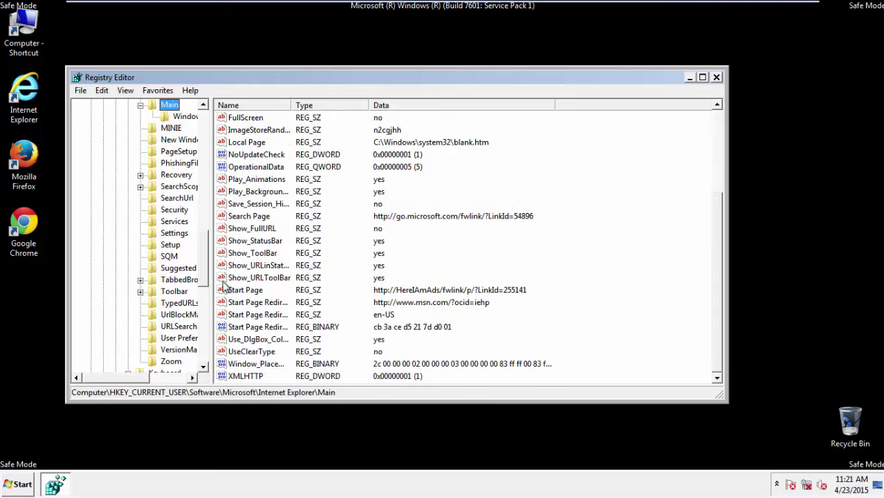
Delete the Start Page value pointing to HereIAmAds and close Registry Editor.
{"action": "right_click", "coordinate": [234, 293]}
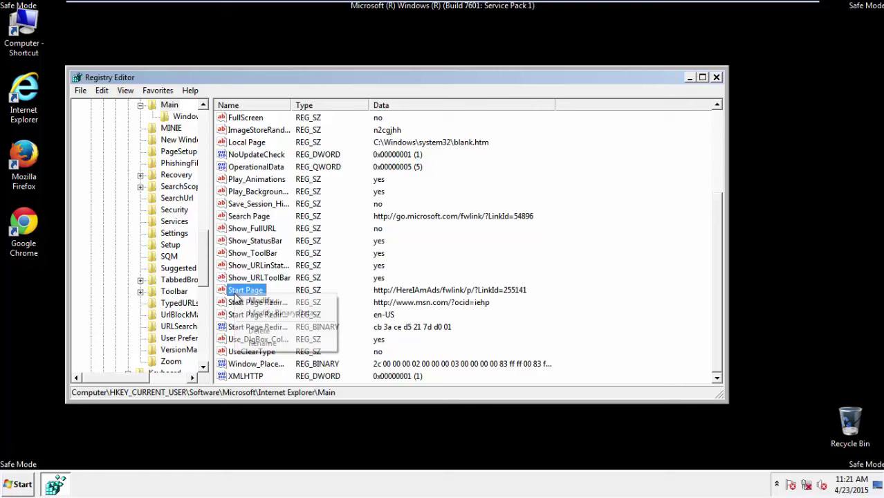
{"action": "left_click", "coordinate": [259, 331]}
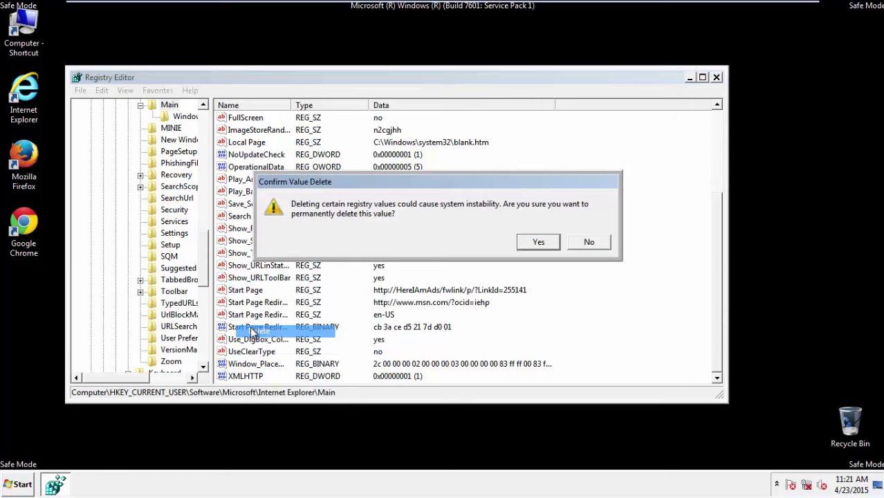
{"action": "left_click", "coordinate": [534, 241]}
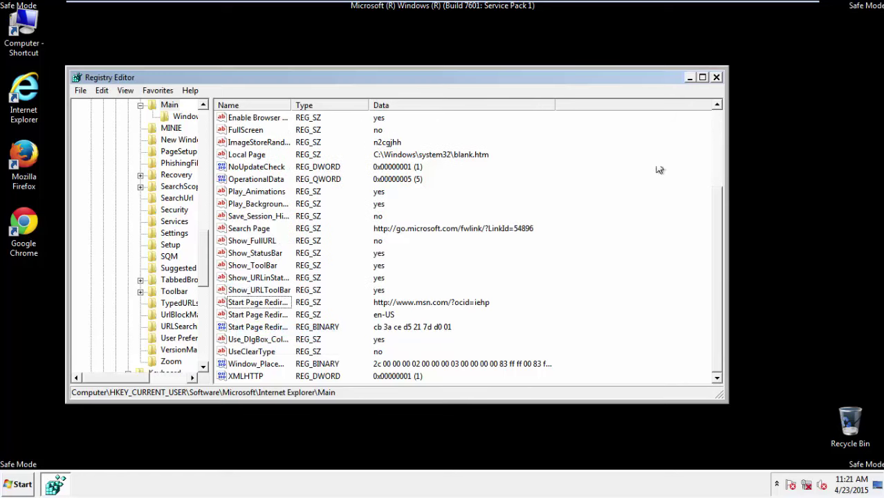
{"action": "left_click", "coordinate": [717, 78]}
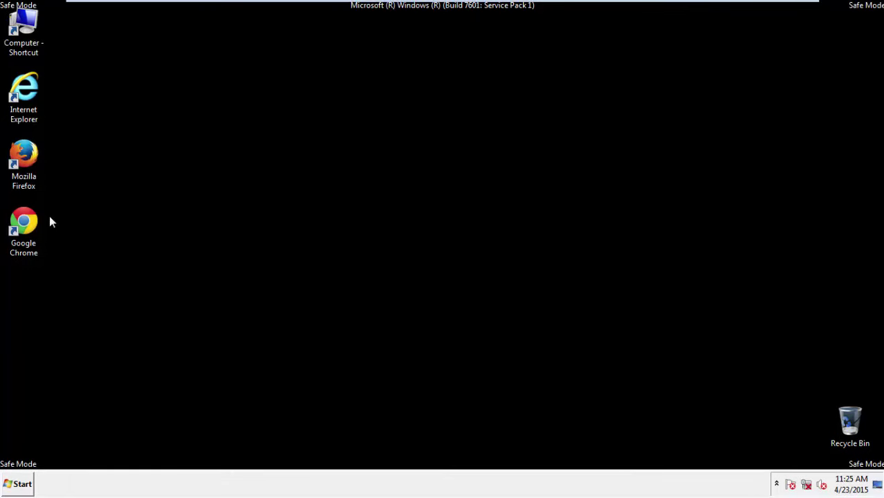
Launch Firefox, decline the default-browser prompt, and keep the menu bar visible.
{"action": "double_click", "coordinate": [32, 162]}
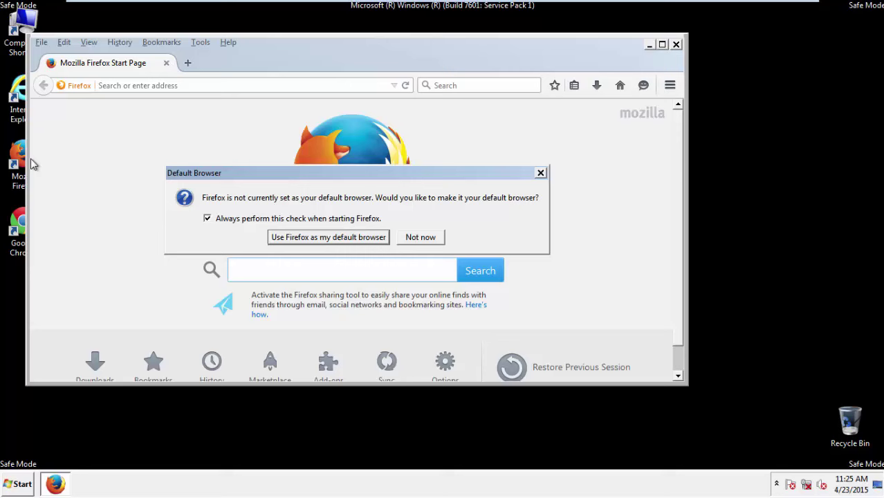
{"action": "left_click", "coordinate": [420, 237]}
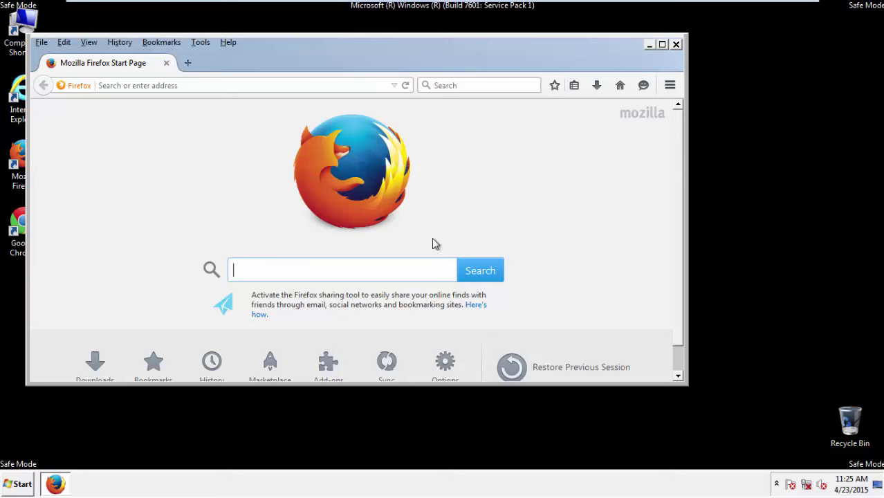
{"action": "right_click", "coordinate": [271, 60]}
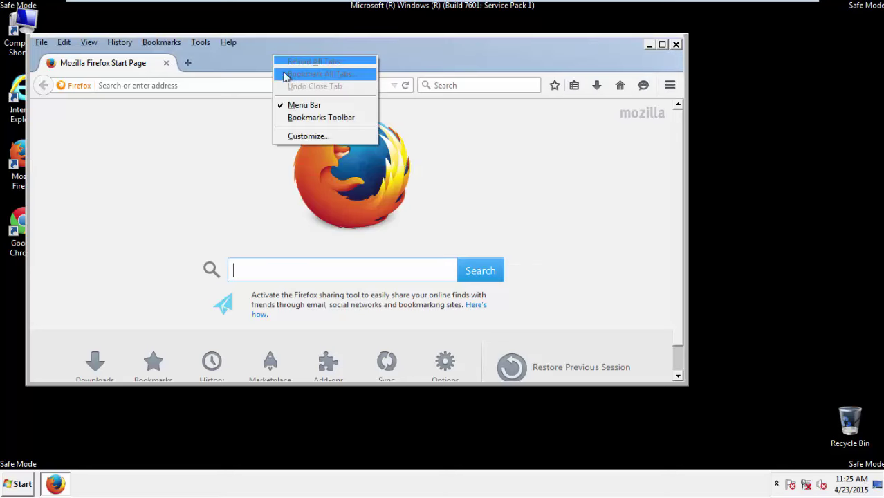
{"action": "left_click", "coordinate": [293, 105]}
{"action": "right_click", "coordinate": [279, 61]}
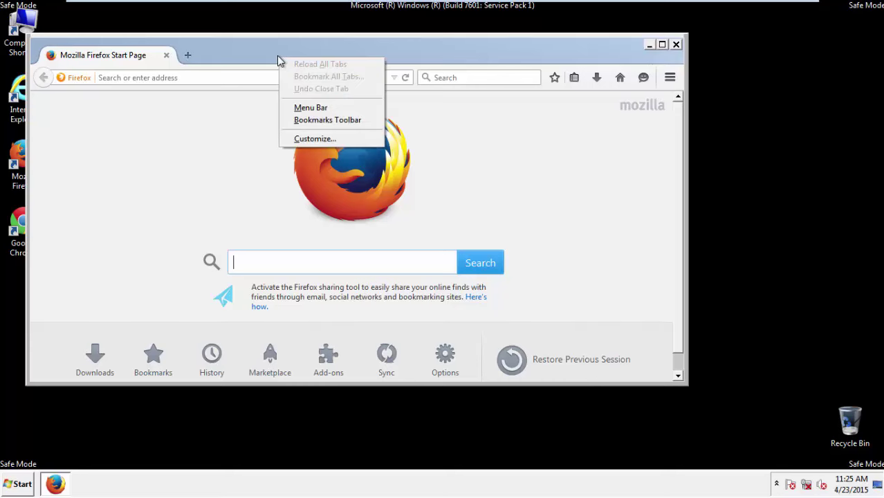
{"action": "left_click", "coordinate": [294, 107]}
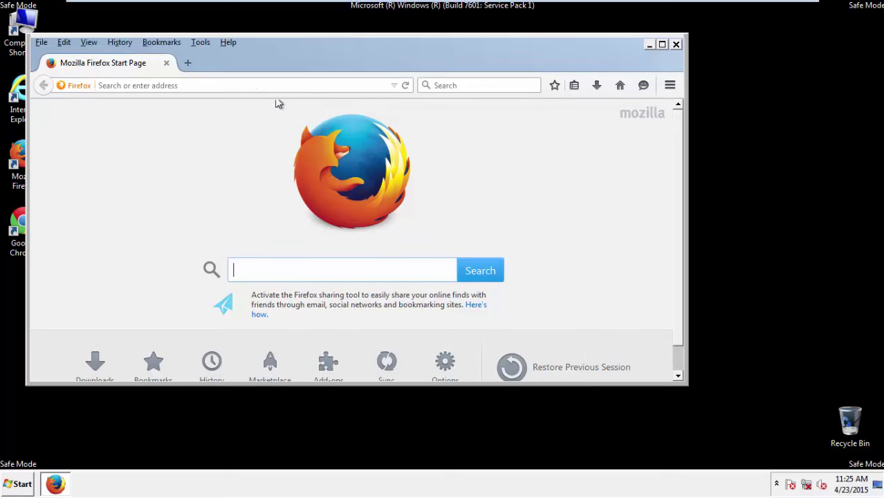
Clear all Firefox history for Everything with every category, including Site Preferences, checked.
{"action": "left_click", "coordinate": [121, 44]}
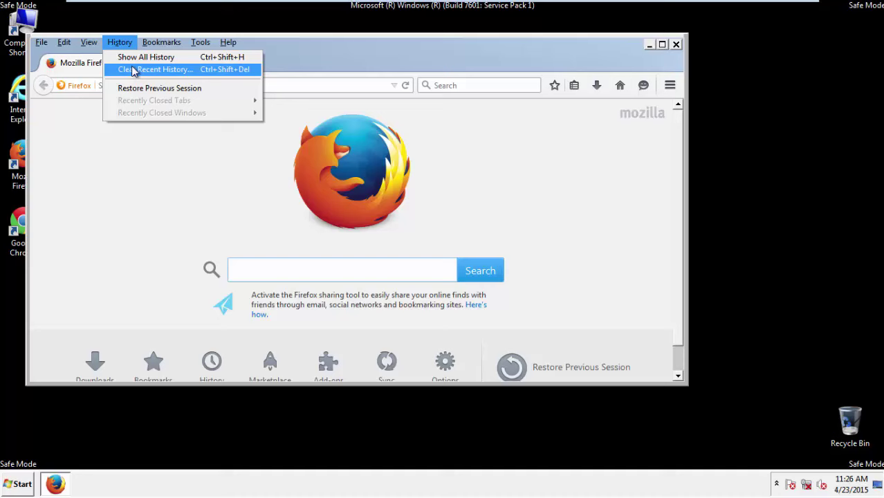
{"action": "left_click", "coordinate": [133, 70]}
{"action": "left_click", "coordinate": [328, 191]}
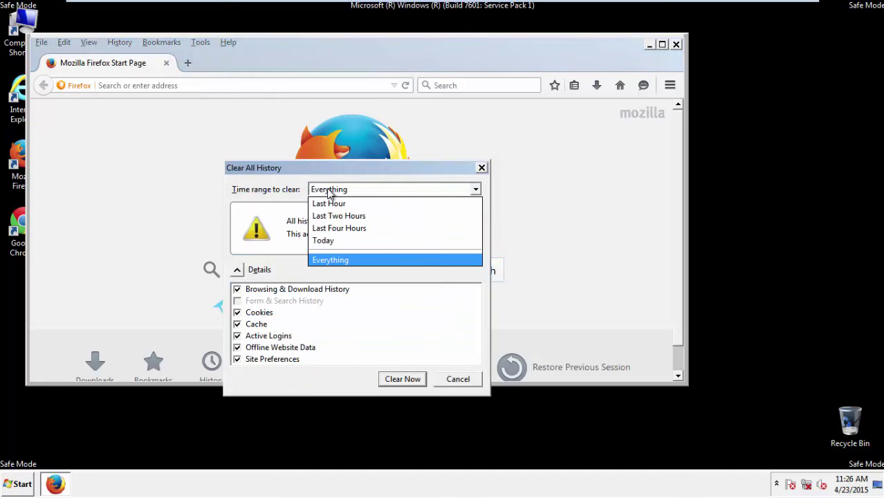
{"action": "left_click", "coordinate": [332, 261]}
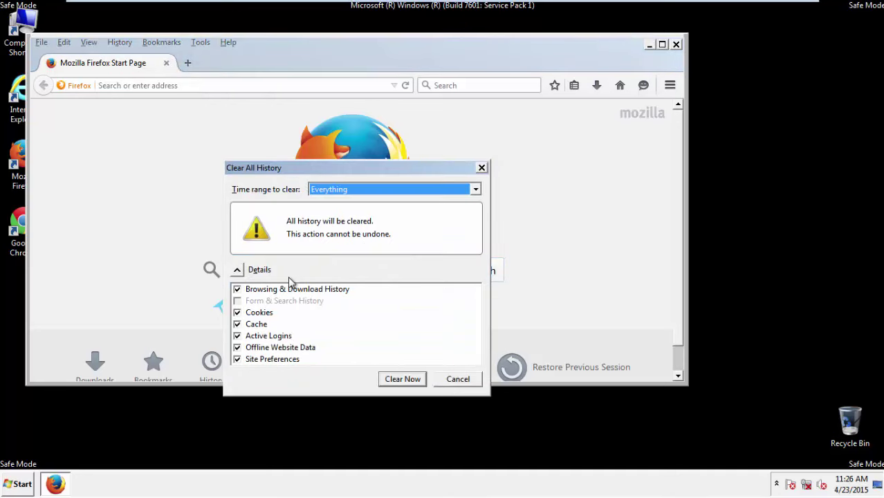
{"action": "left_click", "coordinate": [238, 347]}
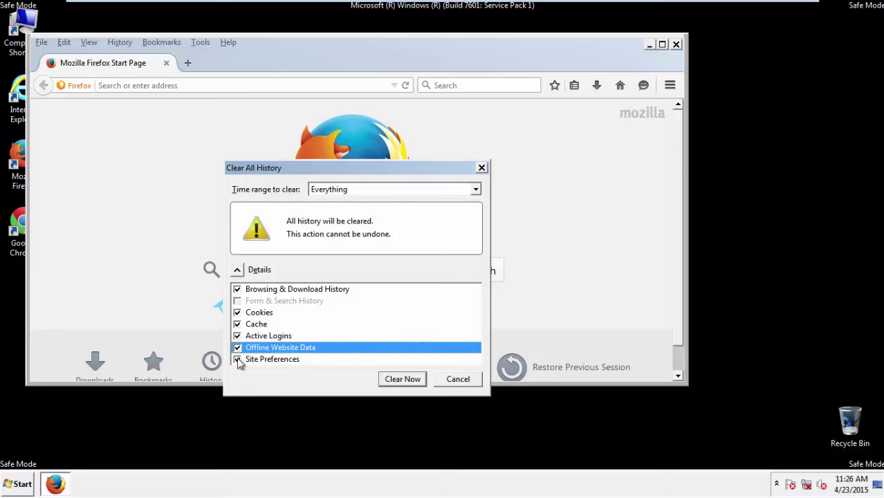
{"action": "left_click", "coordinate": [237, 360]}
{"action": "left_click", "coordinate": [237, 359]}
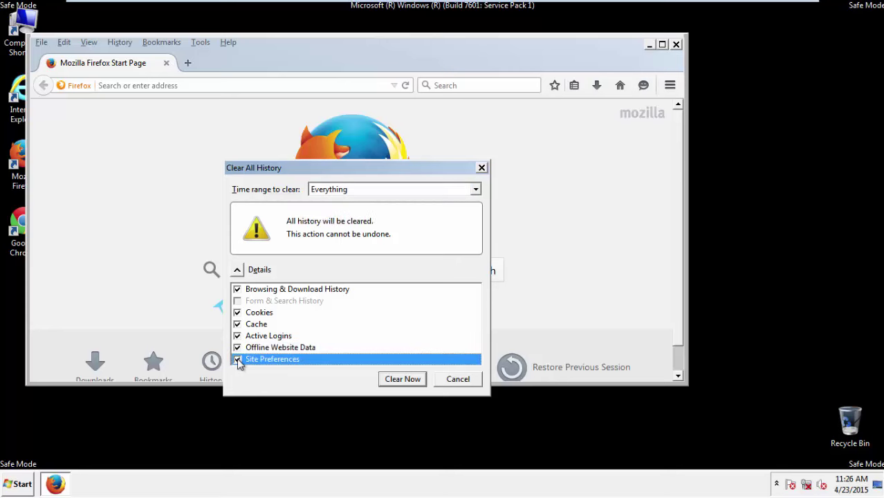
{"action": "left_click", "coordinate": [401, 380]}
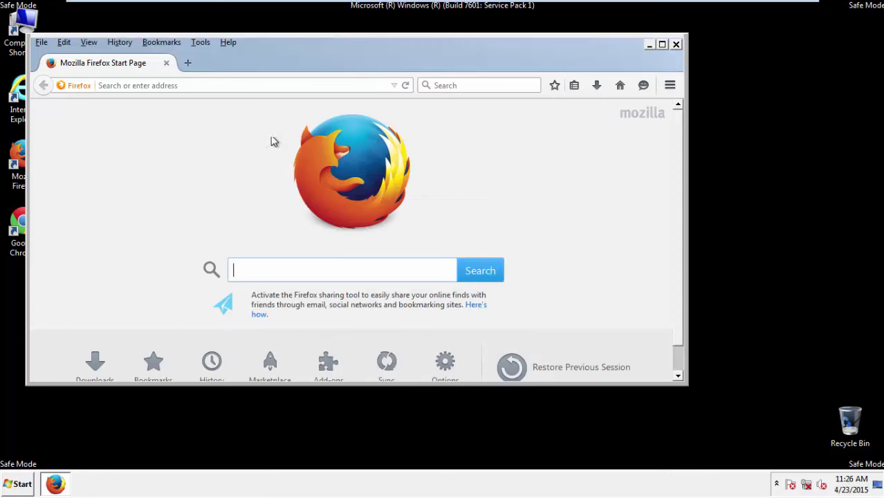
Refresh Firefox from Troubleshooting Information, finish the import, and dismiss the default-browser prompt.
{"action": "left_click", "coordinate": [227, 41]}
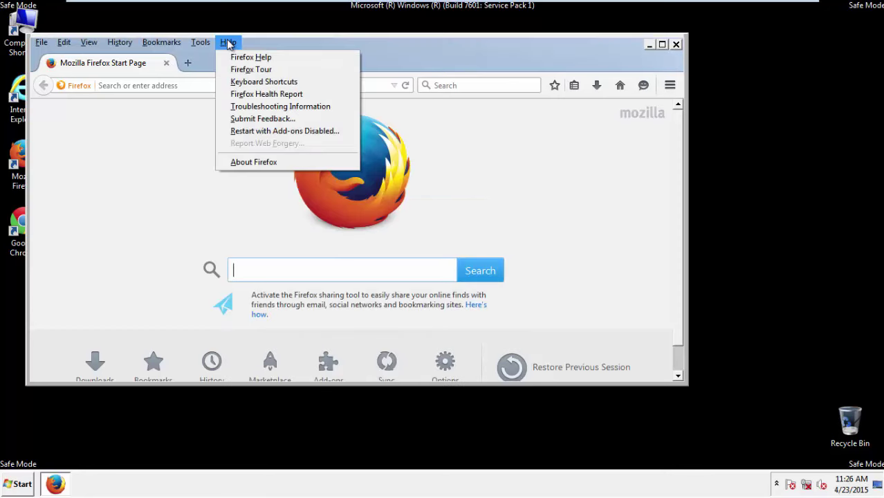
{"action": "left_click", "coordinate": [260, 107]}
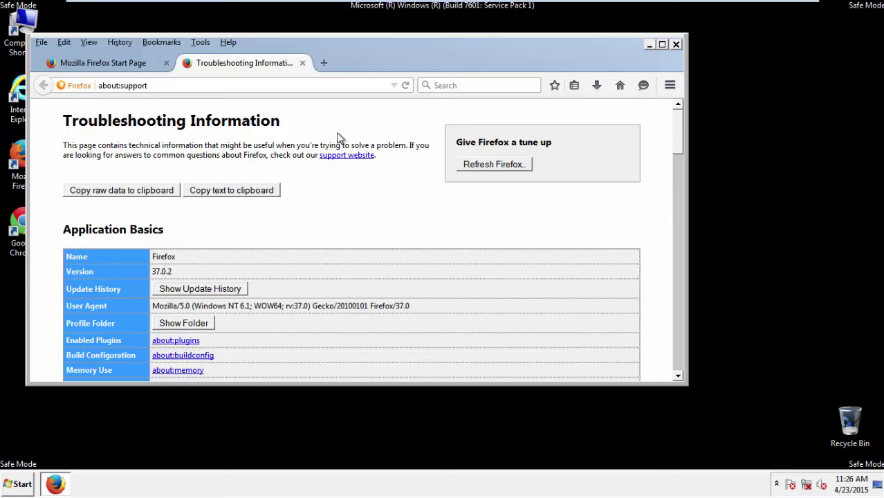
{"action": "left_click", "coordinate": [511, 165]}
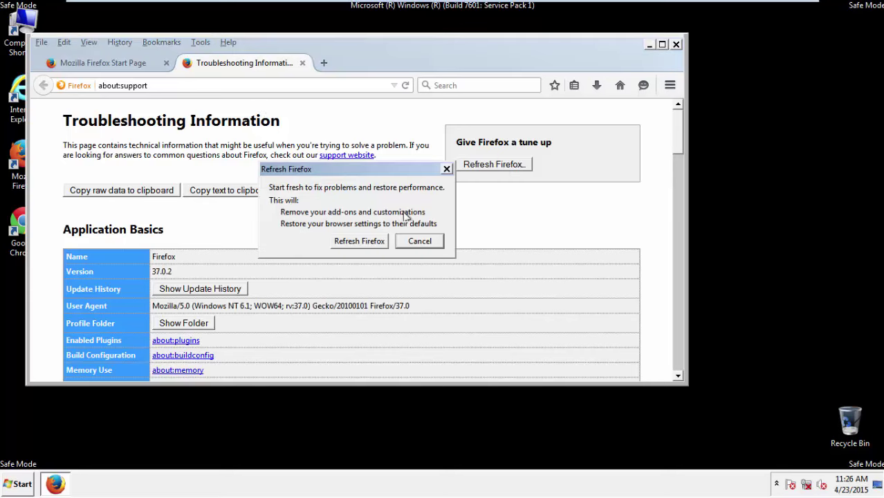
{"action": "left_click", "coordinate": [359, 241]}
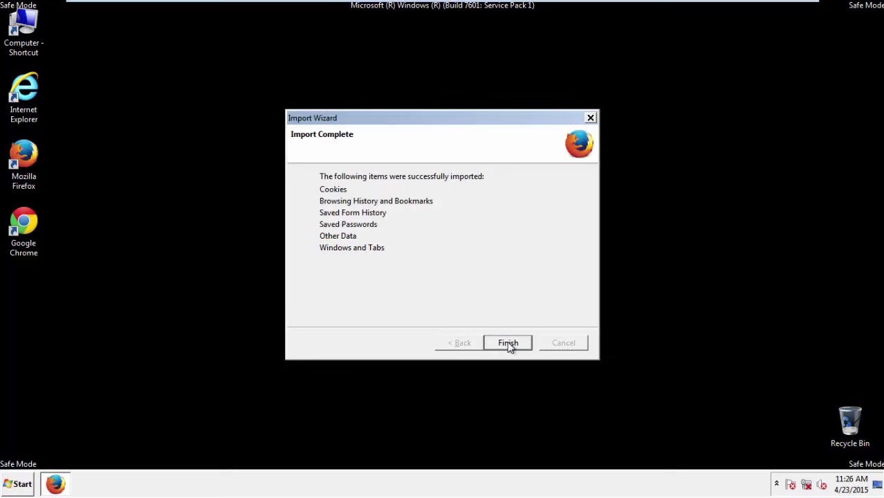
{"action": "left_click", "coordinate": [508, 343]}
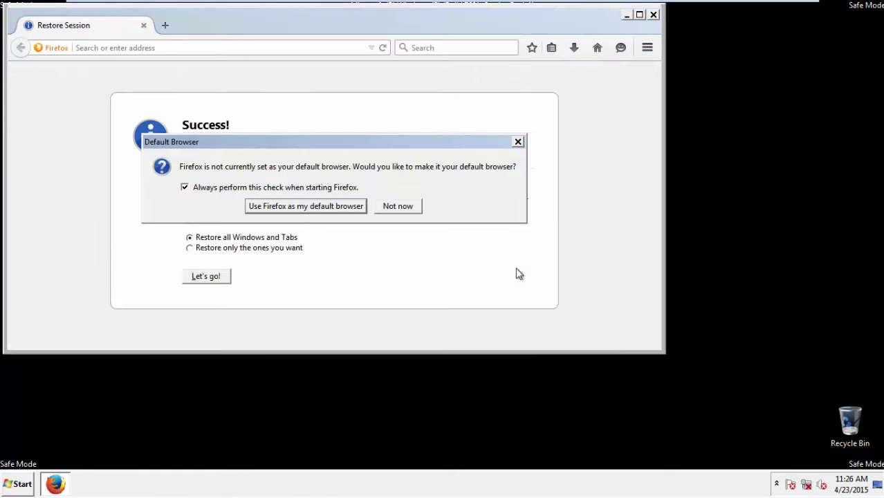
{"action": "left_click", "coordinate": [400, 206]}
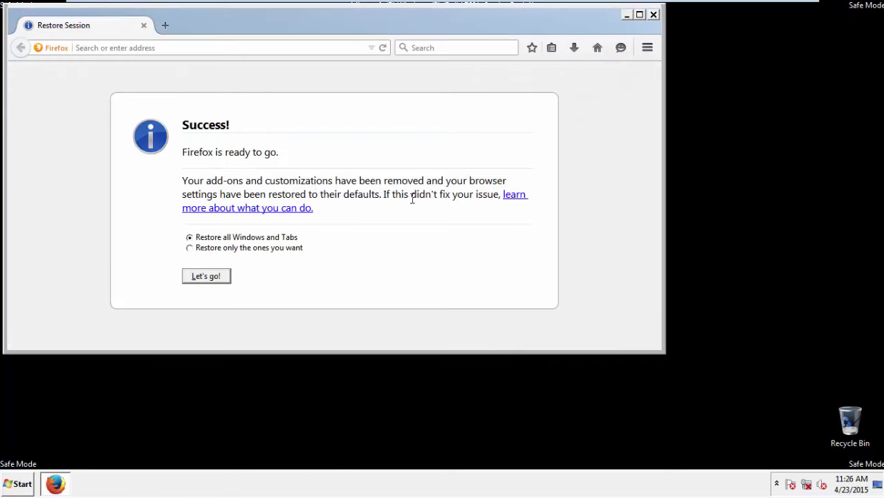
Close Firefox, launch Chrome, turn off its default-browser prompt, and go to Settings.
{"action": "left_click", "coordinate": [653, 15]}
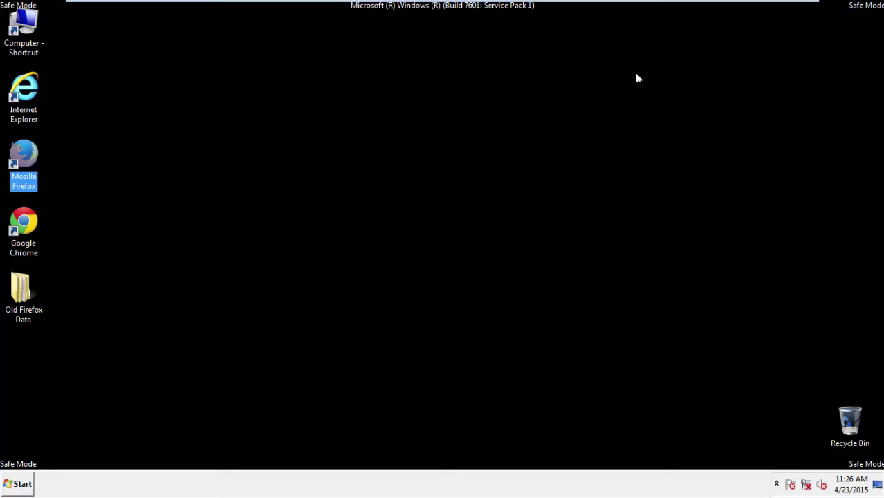
{"action": "left_click", "coordinate": [21, 220]}
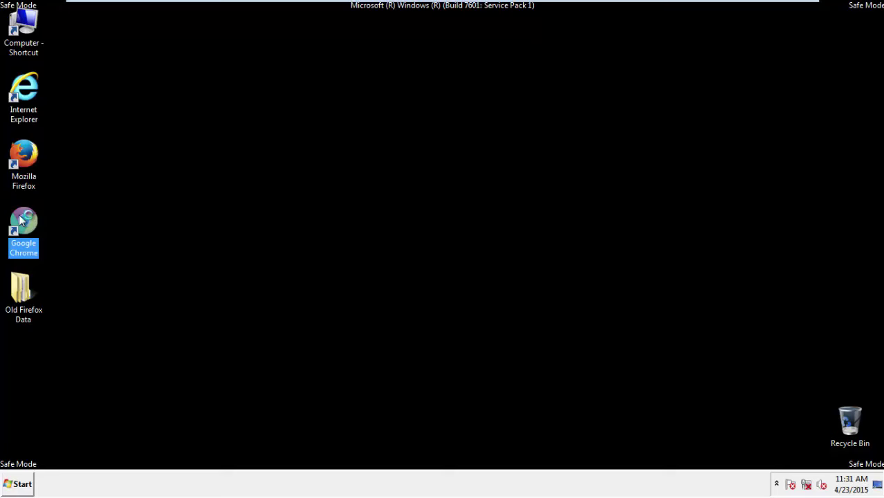
{"action": "double_click", "coordinate": [21, 220]}
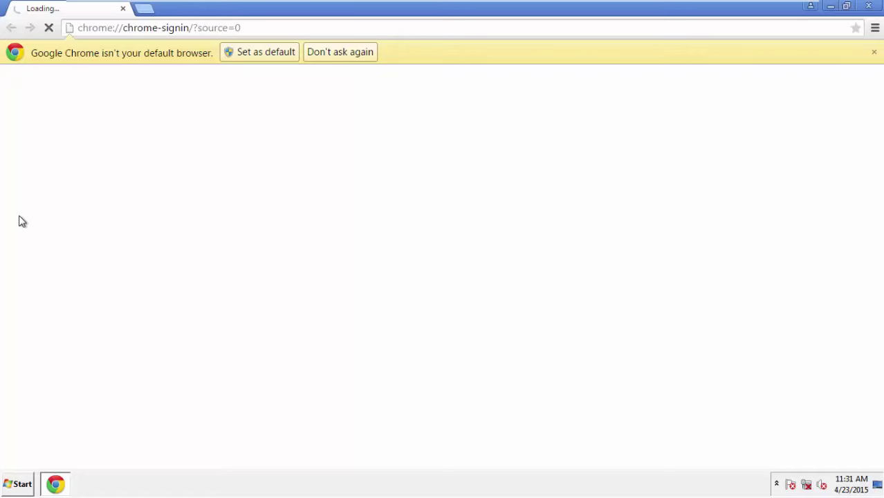
{"action": "left_click", "coordinate": [354, 53]}
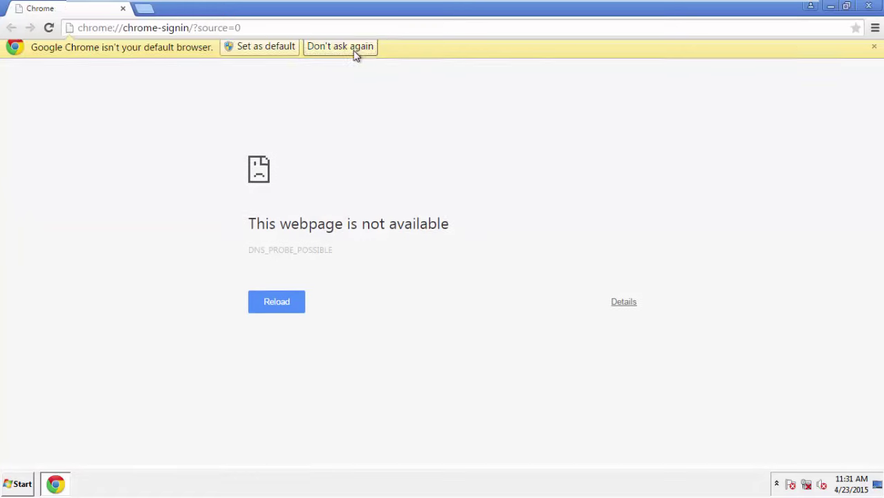
{"action": "left_click", "coordinate": [875, 29]}
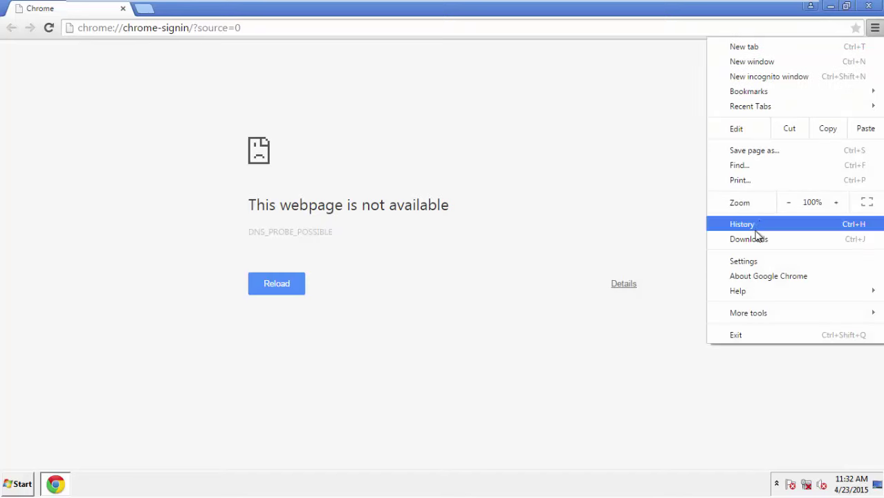
{"action": "left_click", "coordinate": [747, 261]}
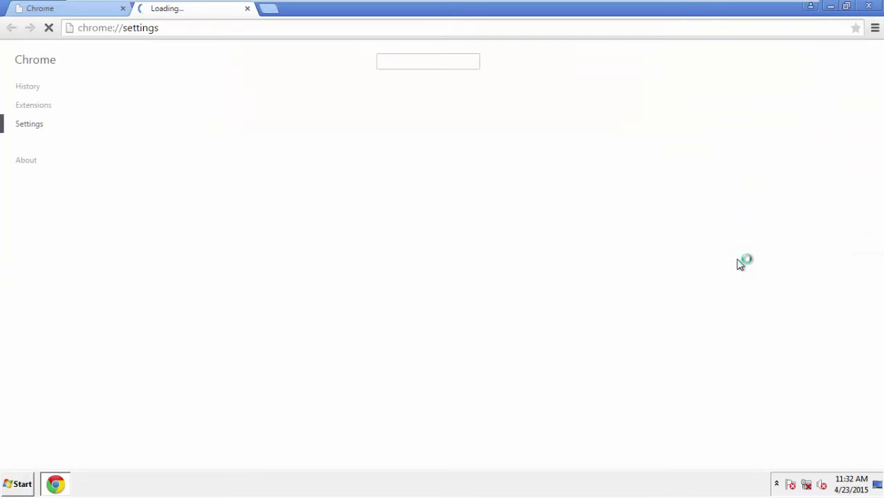
Clear Chrome data from the beginning of time, adding autofill, hosted app data and content licenses.
{"action": "left_click", "coordinate": [29, 87]}
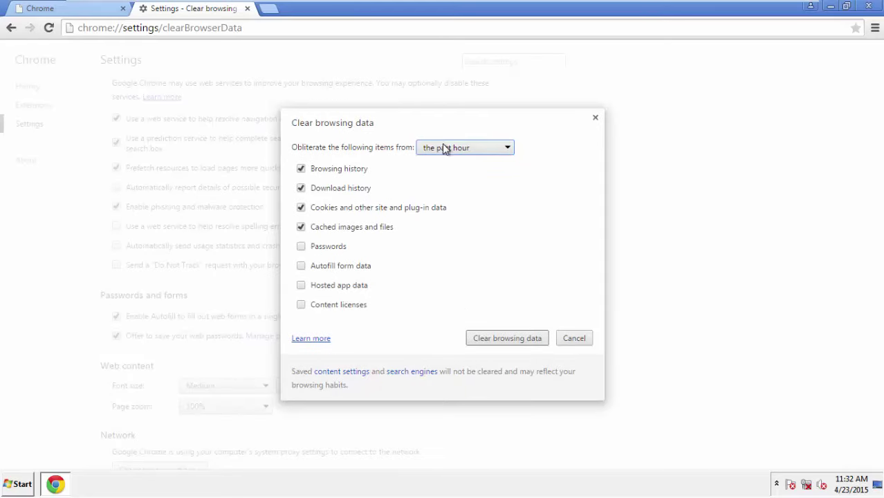
{"action": "left_click", "coordinate": [445, 150]}
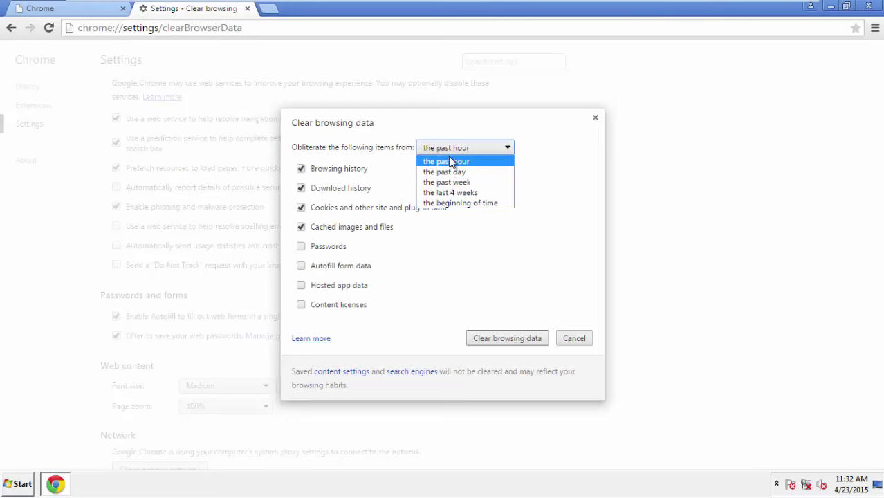
{"action": "left_click", "coordinate": [443, 203]}
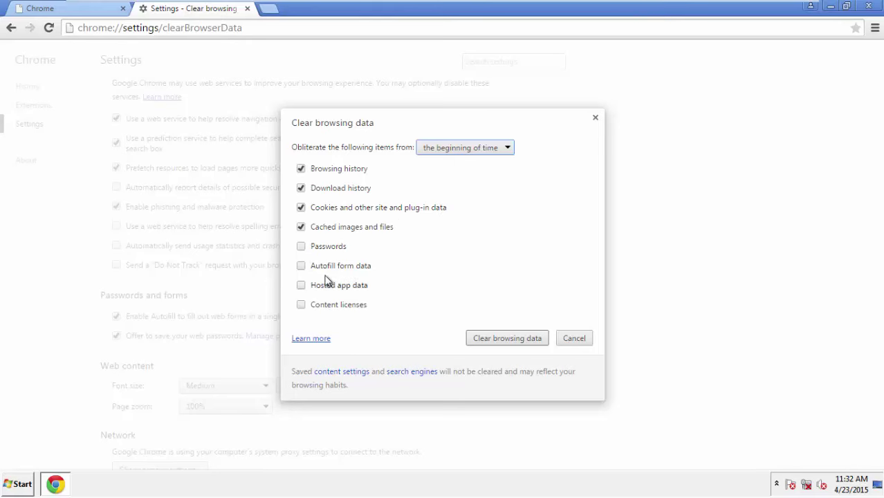
{"action": "left_click", "coordinate": [308, 269]}
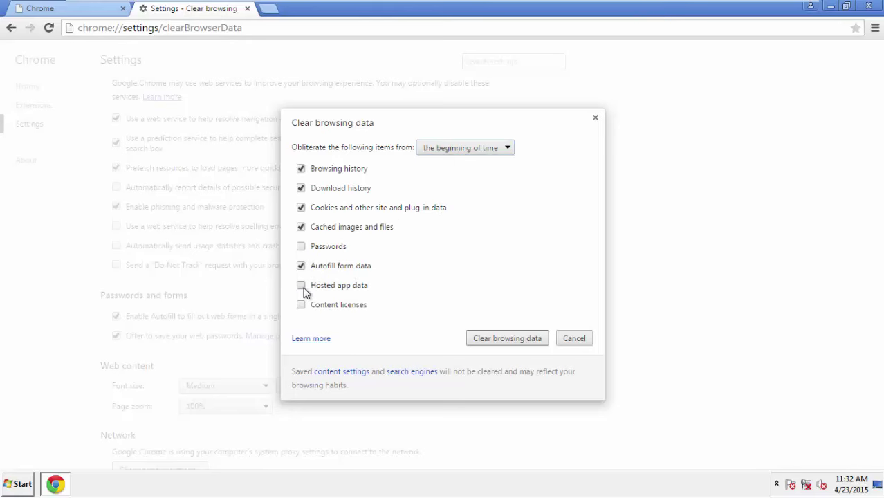
{"action": "left_click", "coordinate": [303, 286]}
{"action": "left_click", "coordinate": [303, 306]}
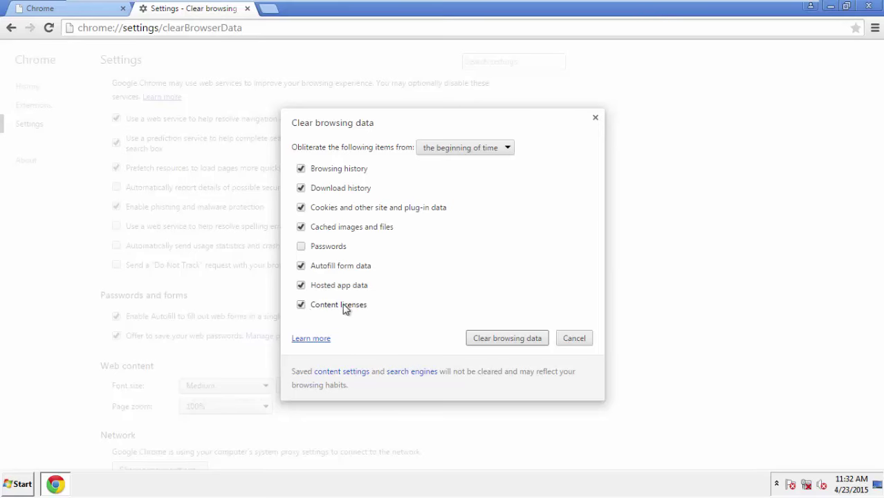
{"action": "left_click", "coordinate": [496, 342]}
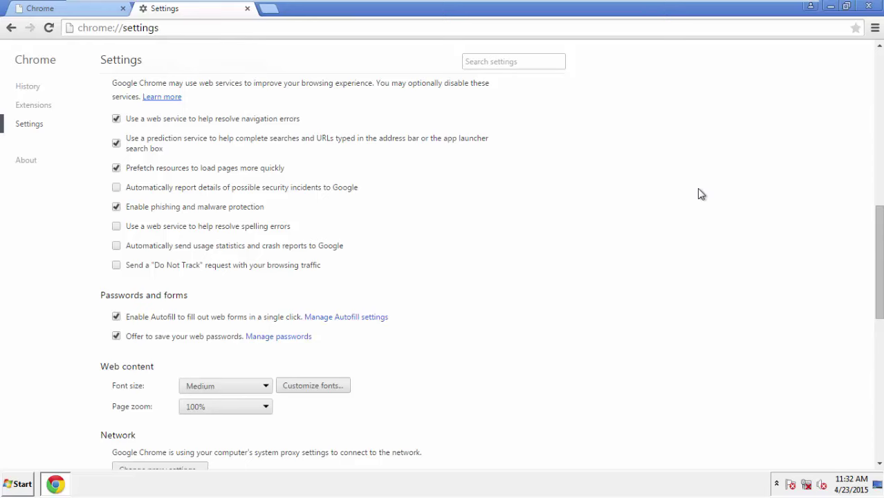
Reset Chrome's settings to their defaults and close the browser.
{"action": "left_click_drag", "start_coordinate": [879, 212], "coordinate": [879, 364]}
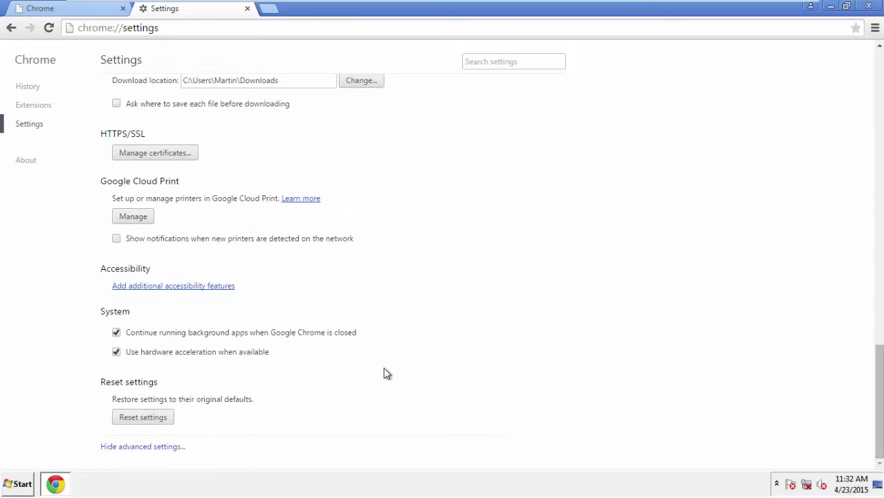
{"action": "left_click", "coordinate": [169, 424]}
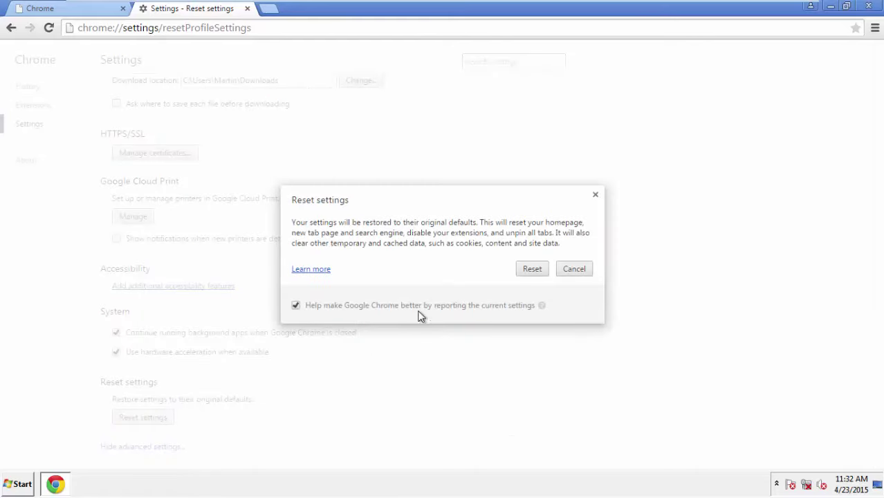
{"action": "left_click", "coordinate": [532, 270]}
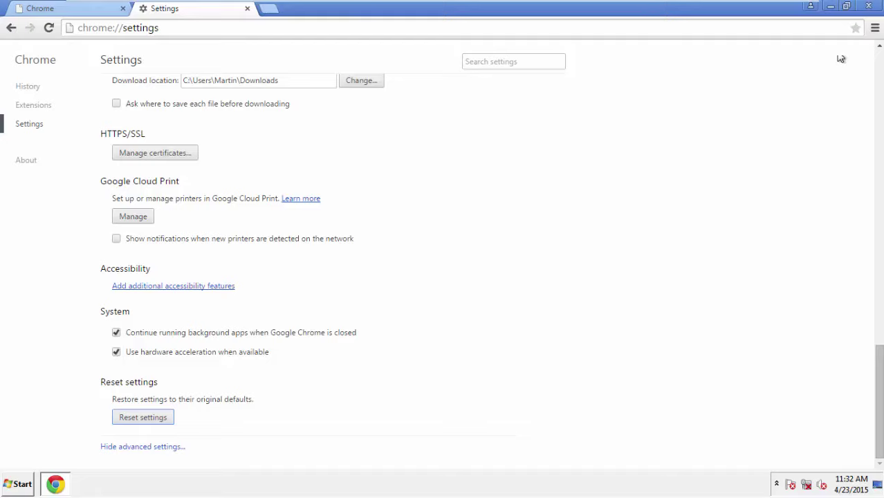
{"action": "left_click", "coordinate": [860, 5]}
{"action": "left_click", "coordinate": [478, 224]}
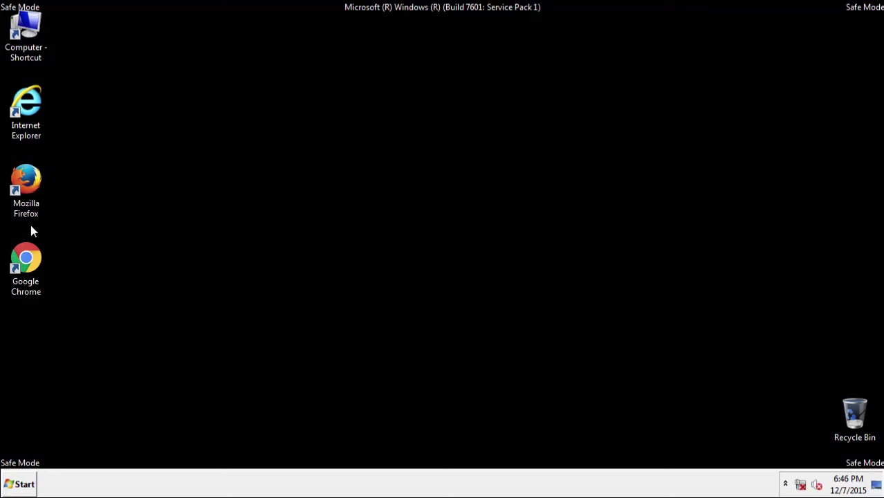
Remove the Bronze Aid add-on in Firefox, restart it, then close the window and both tabs.
{"action": "double_click", "coordinate": [24, 178]}
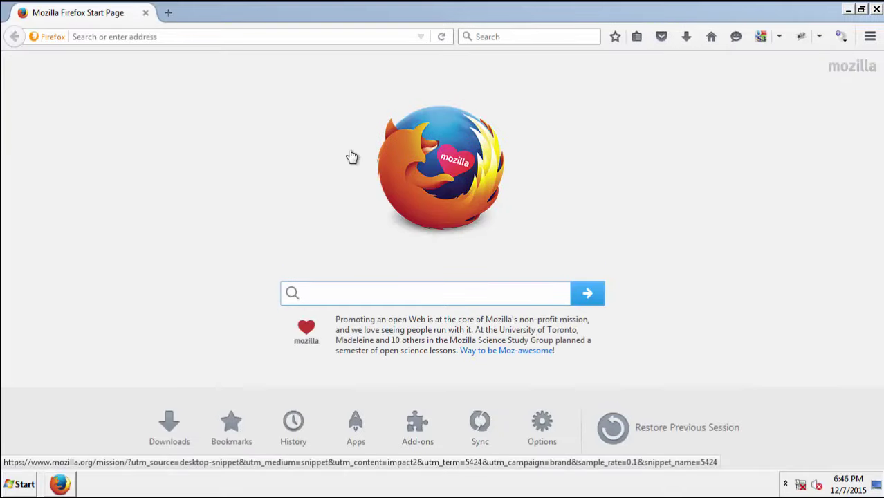
{"action": "left_click", "coordinate": [871, 37]}
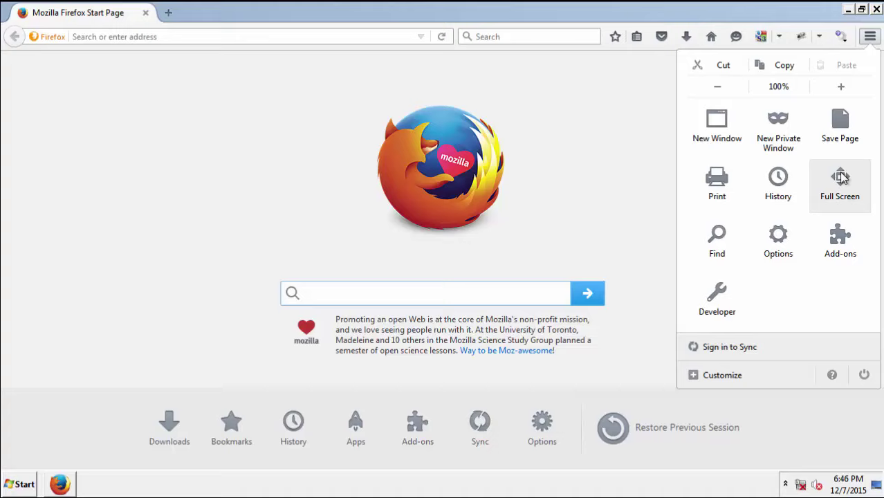
{"action": "left_click", "coordinate": [841, 239]}
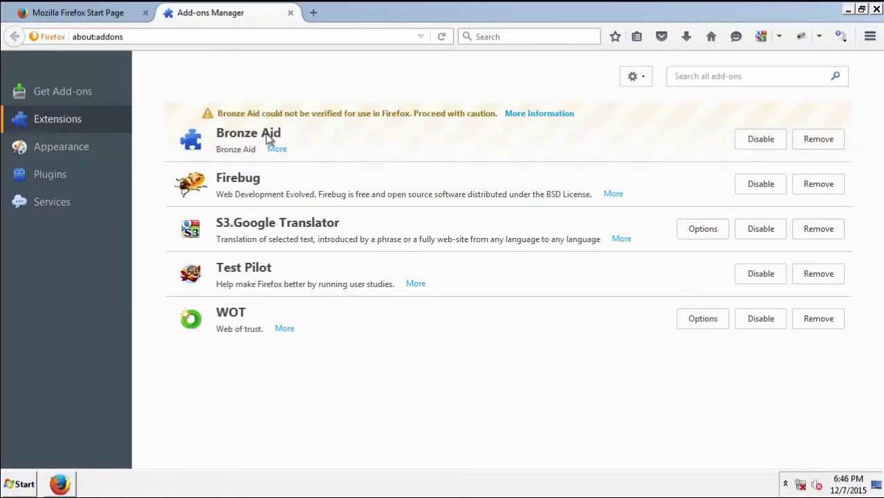
{"action": "left_click", "coordinate": [812, 141]}
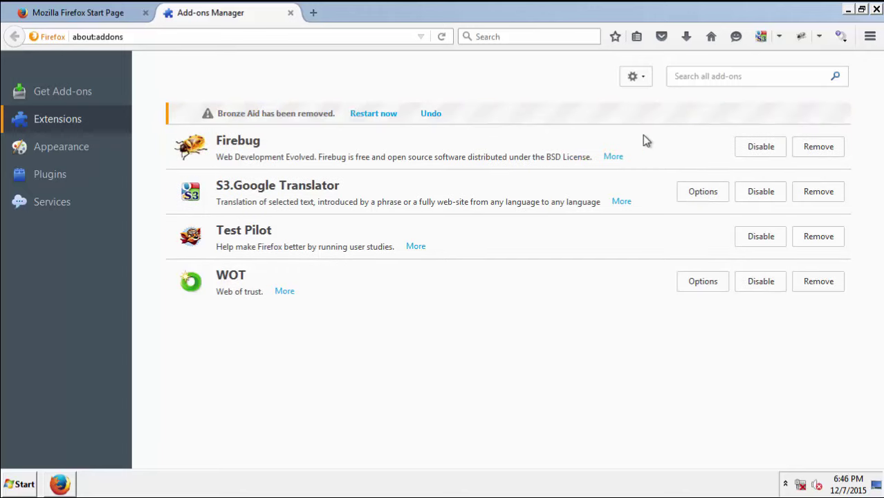
{"action": "left_click", "coordinate": [380, 115]}
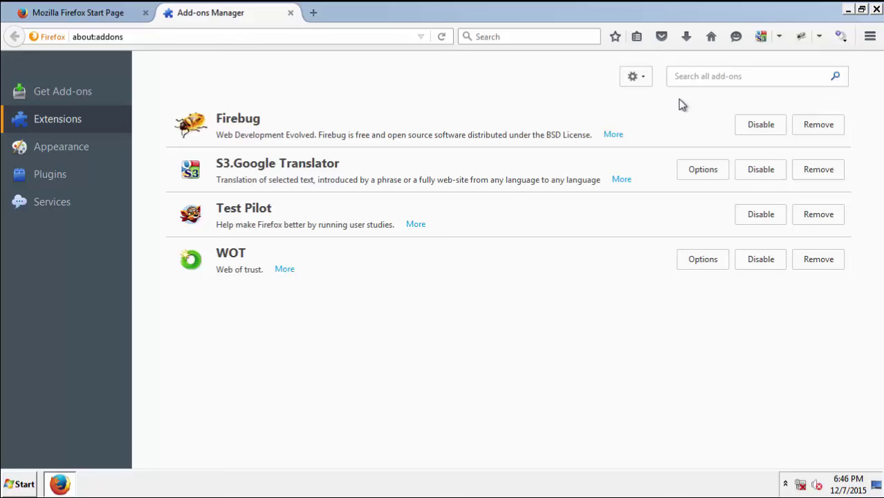
{"action": "left_click", "coordinate": [875, 10]}
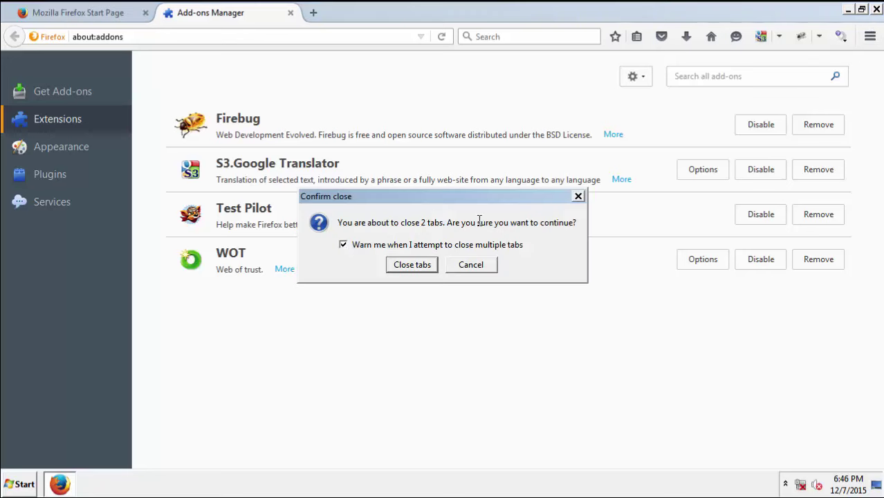
{"action": "left_click", "coordinate": [412, 266]}
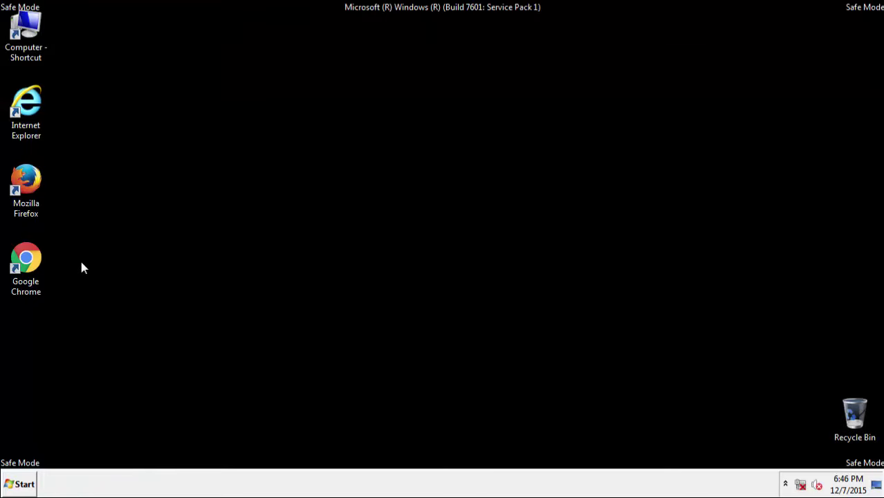
Launch Chrome and delete the Bronze Aid extension from its Extensions page.
{"action": "left_click", "coordinate": [32, 266]}
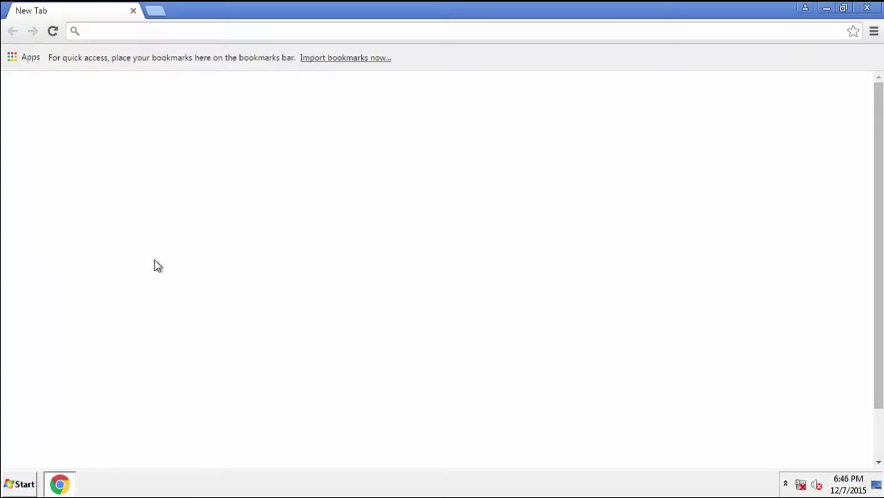
{"action": "left_click", "coordinate": [871, 33]}
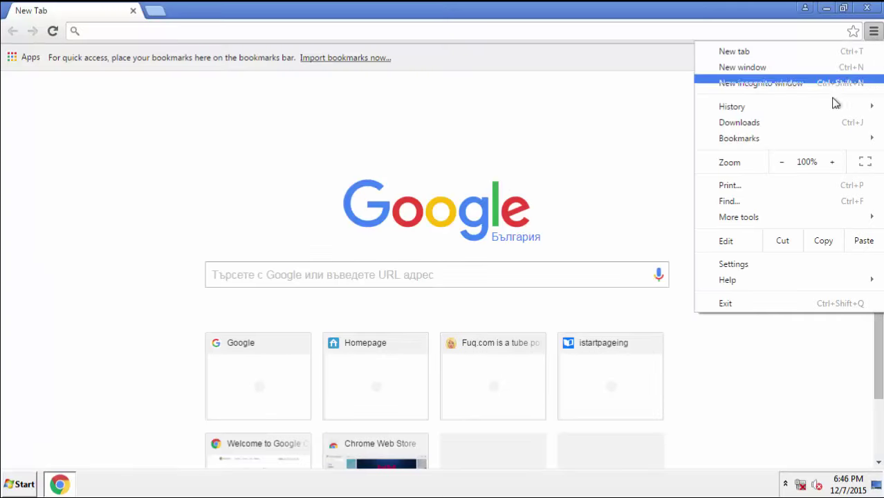
{"action": "left_click", "coordinate": [735, 266]}
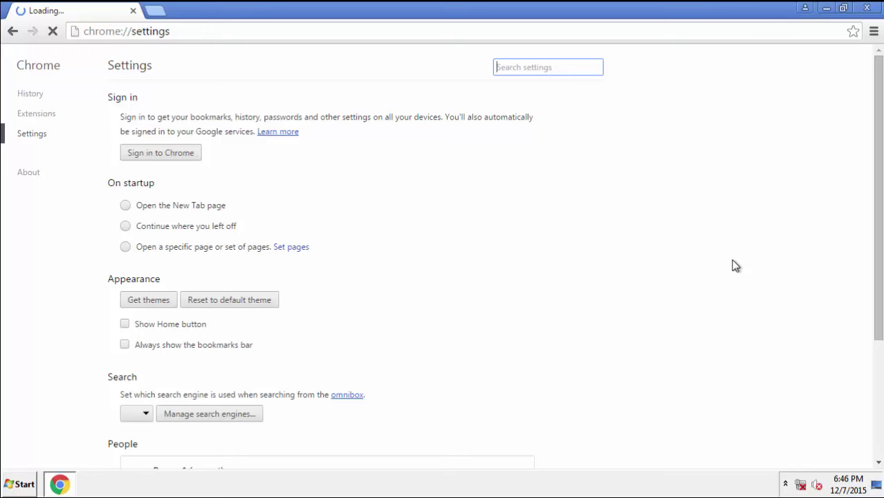
{"action": "left_click", "coordinate": [39, 112]}
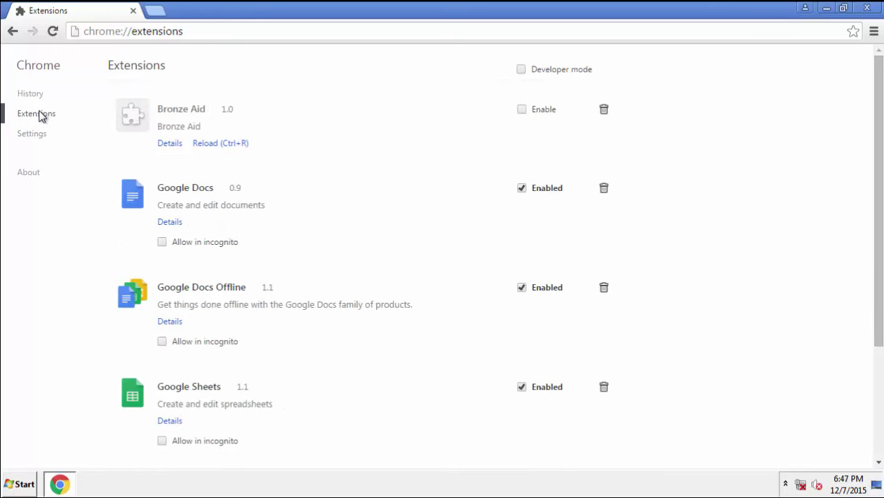
{"action": "scroll", "coordinate": [270, 356], "scroll_direction": "down", "scroll_amount": 3}
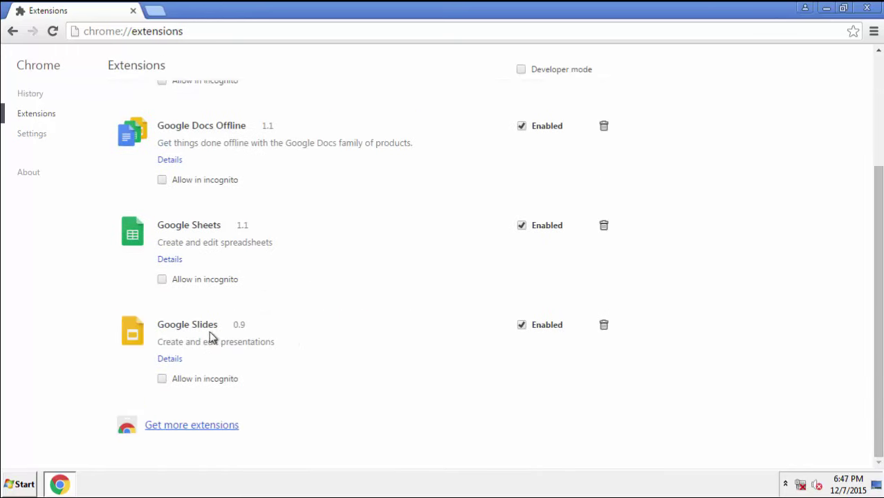
{"action": "scroll", "coordinate": [214, 249], "scroll_direction": "up", "scroll_amount": 3}
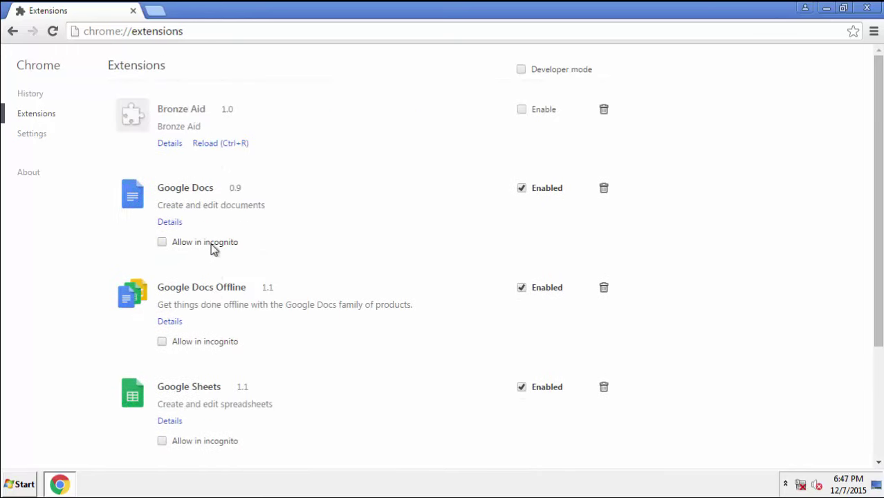
{"action": "left_click", "coordinate": [603, 111]}
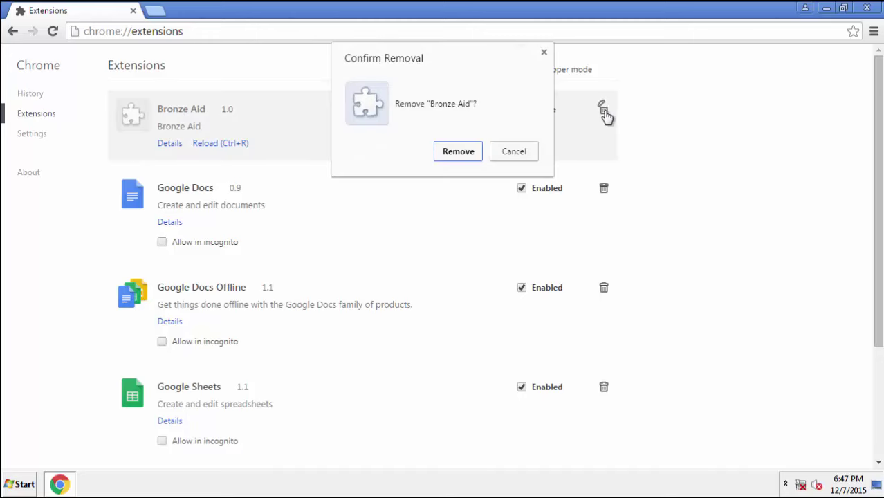
{"action": "left_click", "coordinate": [458, 152]}
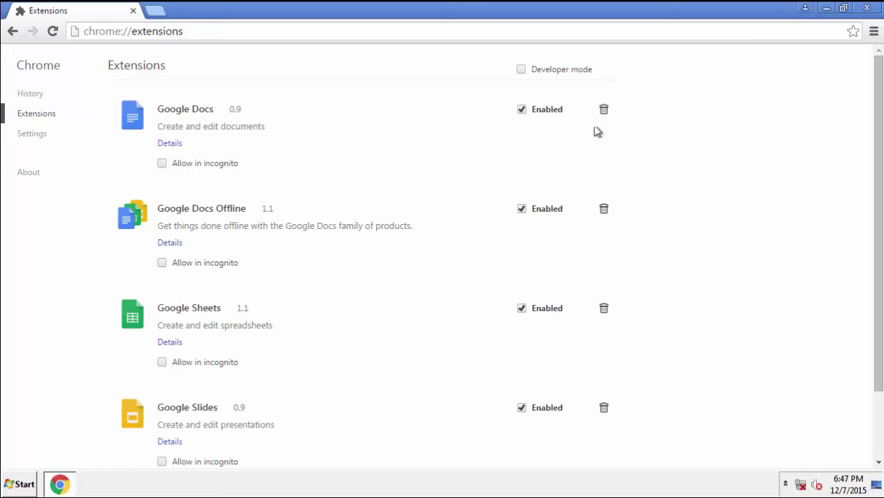
Close Chrome and restart Windows out of Safe Mode from the Start menu.
{"action": "left_click", "coordinate": [868, 7]}
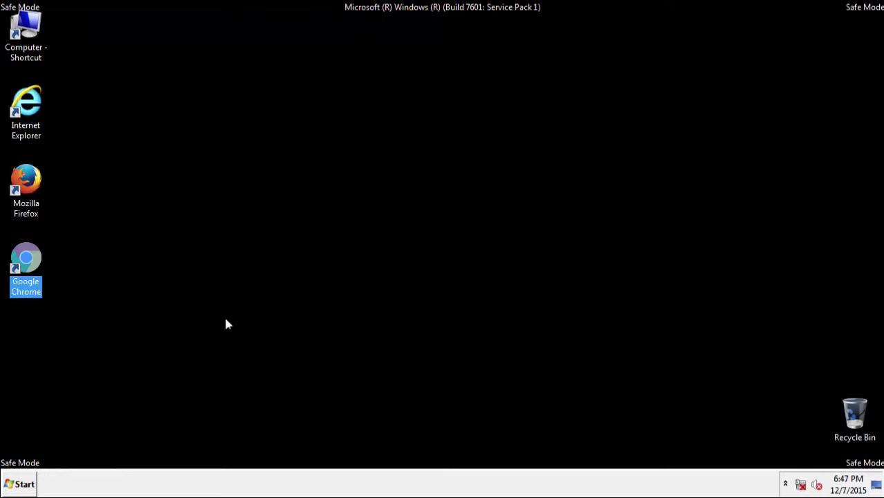
{"action": "left_click", "coordinate": [10, 484]}
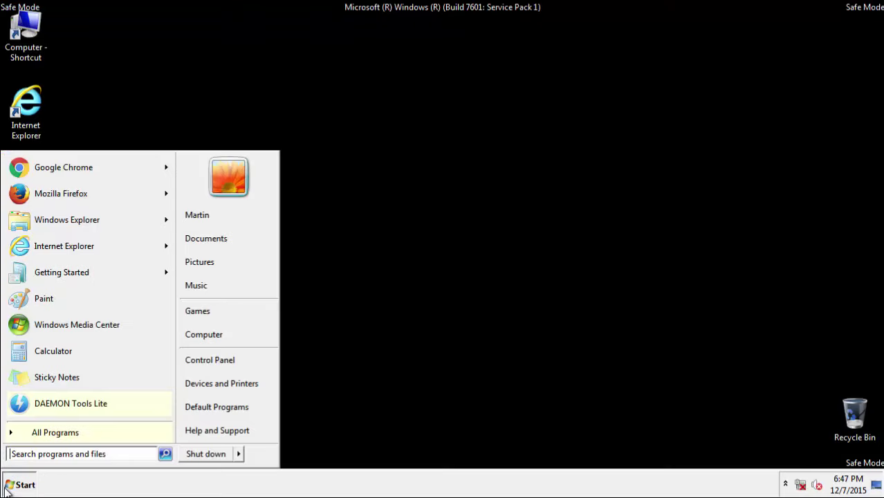
{"action": "left_click", "coordinate": [239, 454]}
{"action": "left_click", "coordinate": [275, 455]}
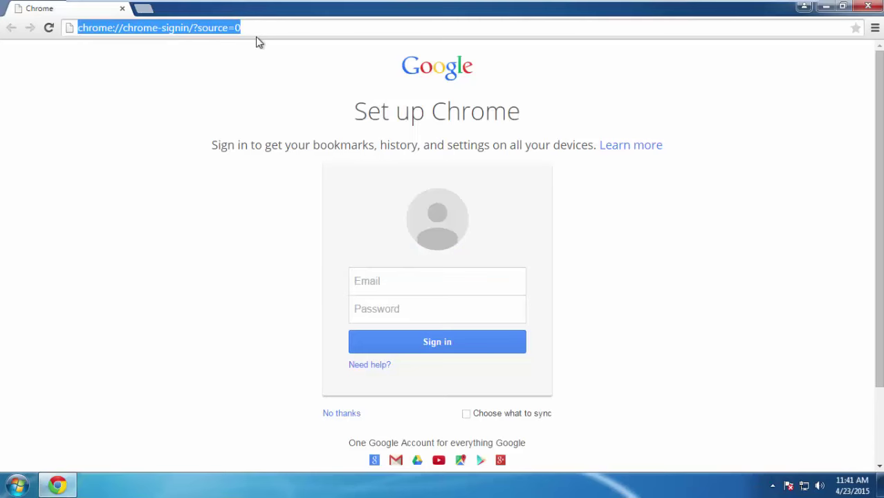
Load howtoremove.guide and open the PC Optimization Tips article from its Tips section.
{"action": "type", "text": "howtoremove.guide"}
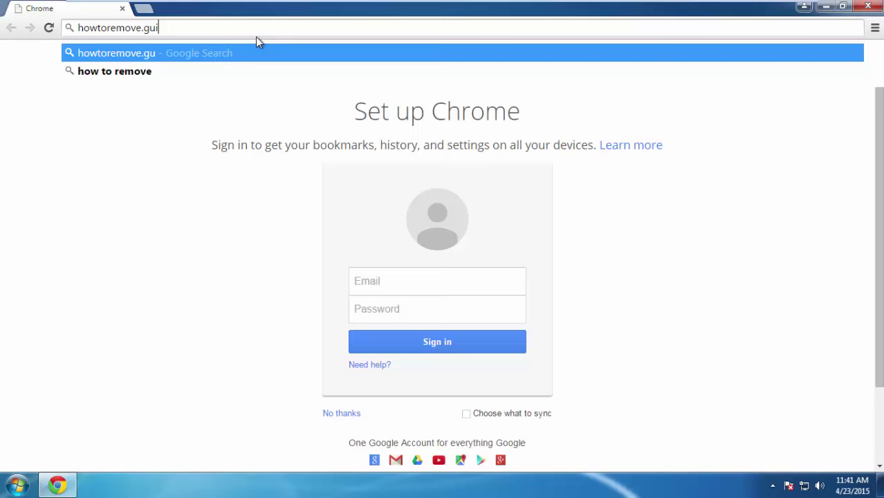
{"action": "key", "text": "Return"}
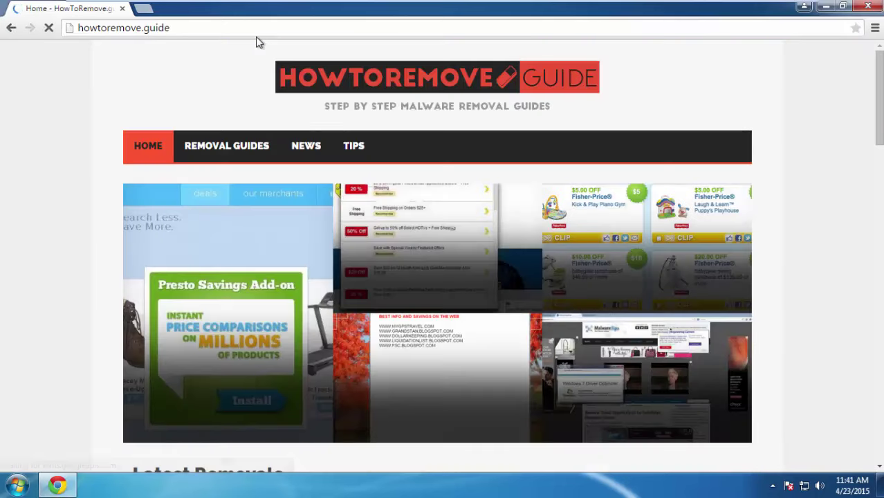
{"action": "left_click", "coordinate": [349, 151]}
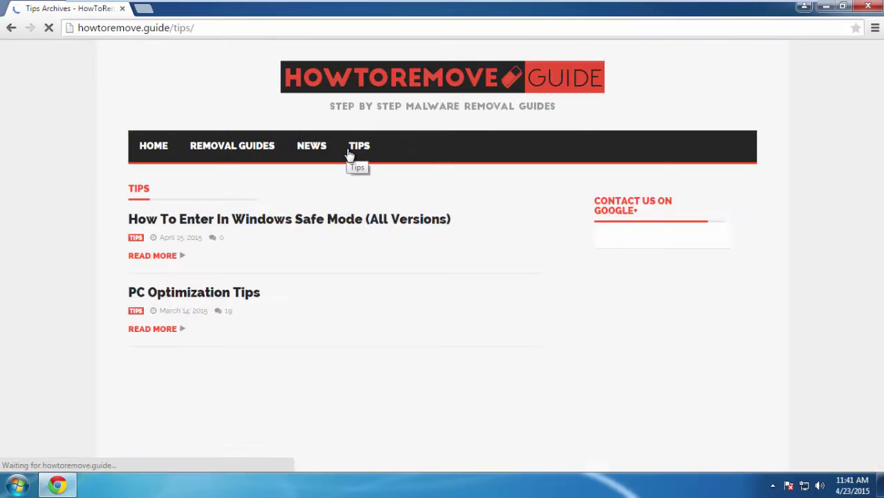
{"action": "left_click", "coordinate": [172, 303]}
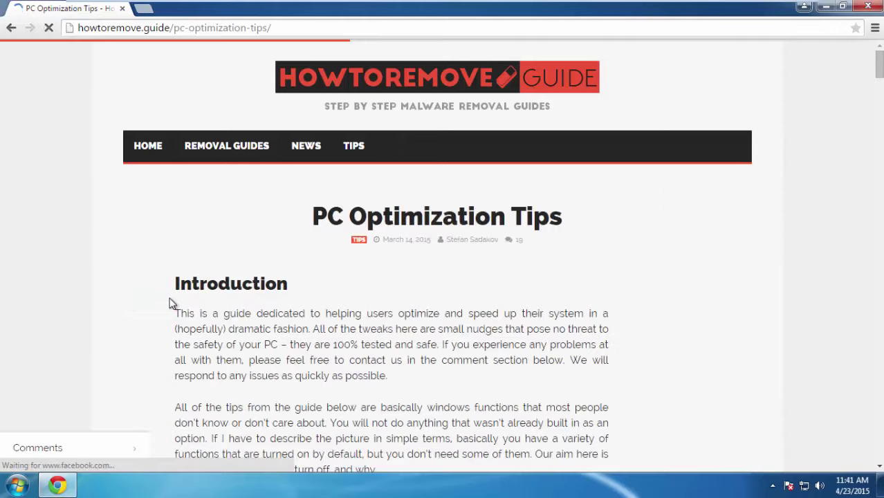
Jump through the article sidebar via Getting Ready and Tip Number 1 to Tip Number 2.
{"action": "left_click", "coordinate": [54, 235]}
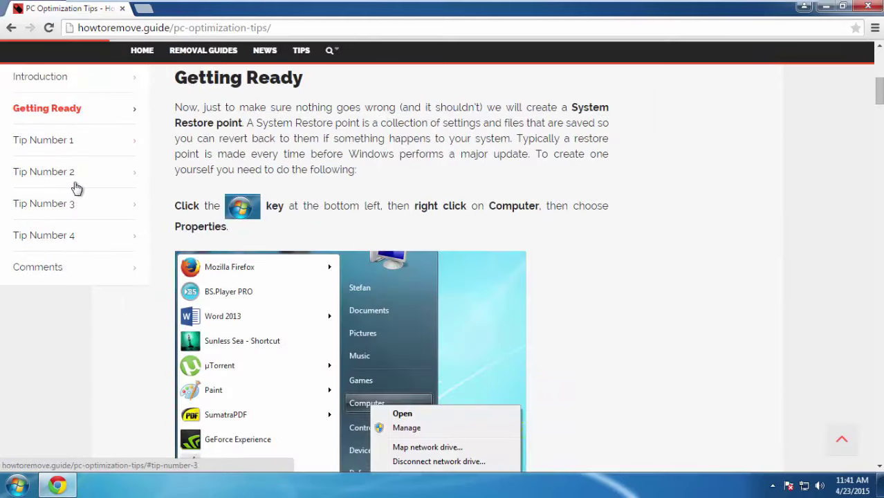
{"action": "left_click", "coordinate": [61, 142]}
{"action": "left_click", "coordinate": [52, 169]}
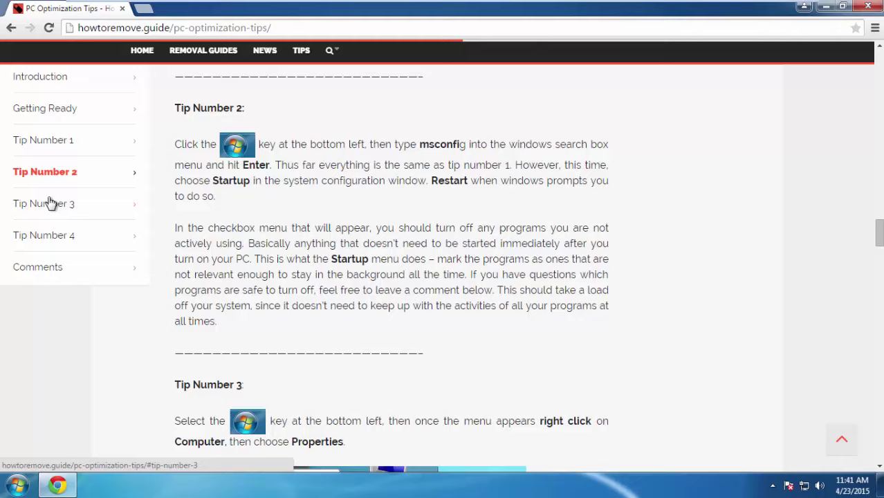